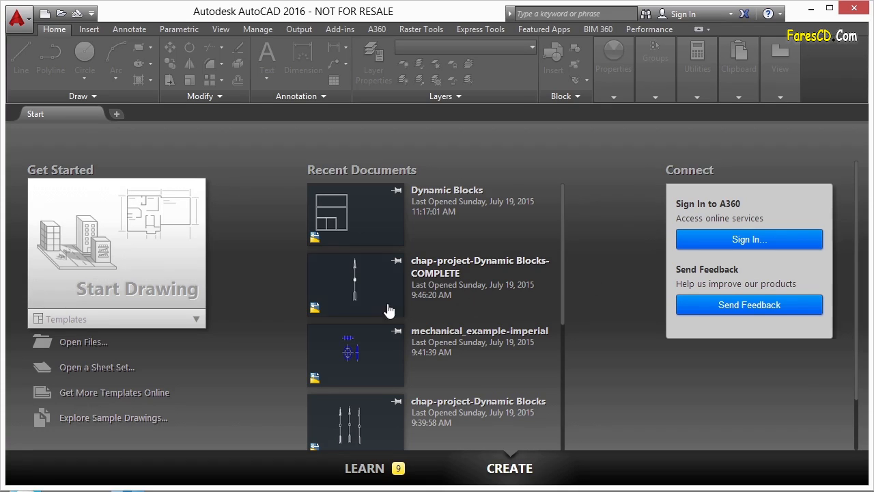
- Start a new drawing from the acad.dwt template and turn off the grid display
click(195, 320)
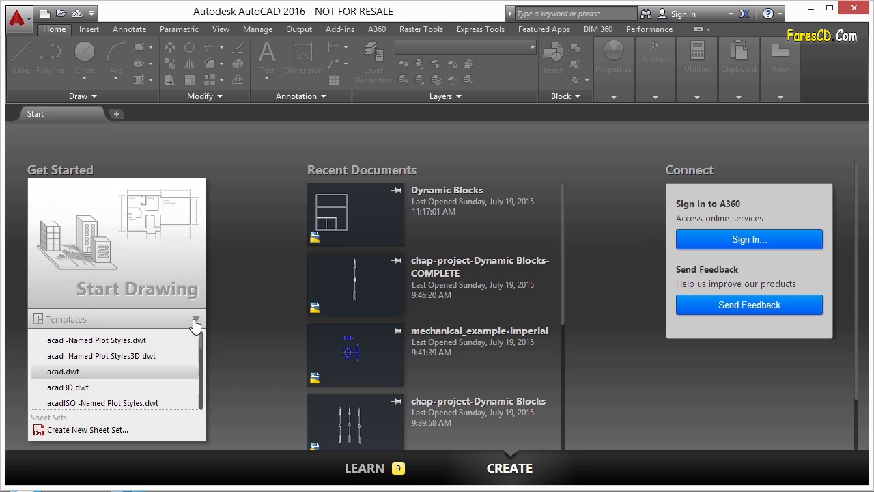
click(66, 373)
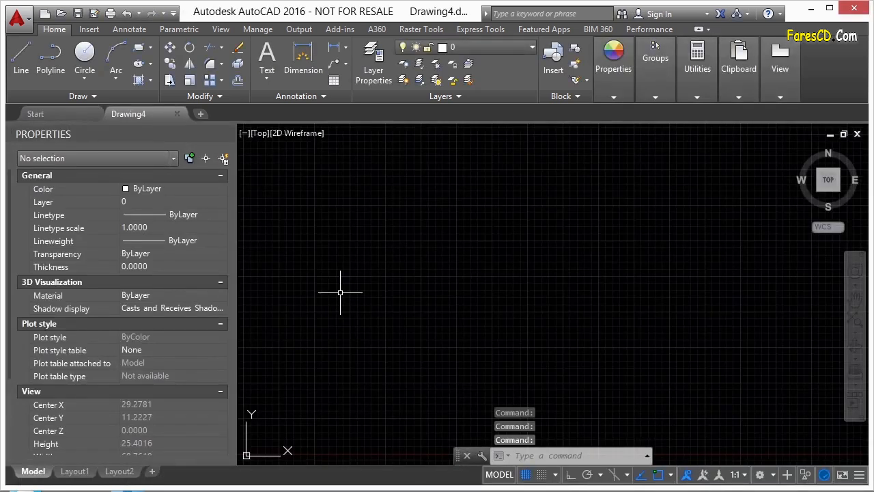
key(F7)
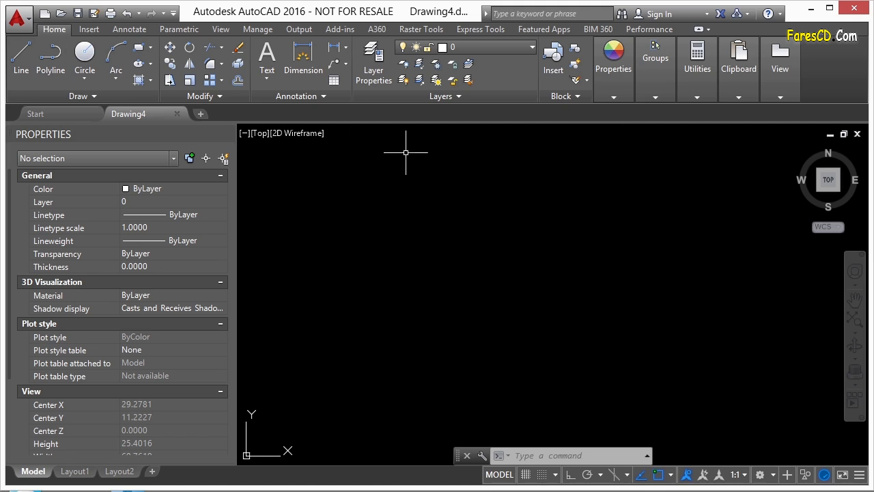
- Create a block named "square" in the Block Editor and shift the block authoring palettes slightly
click(576, 71)
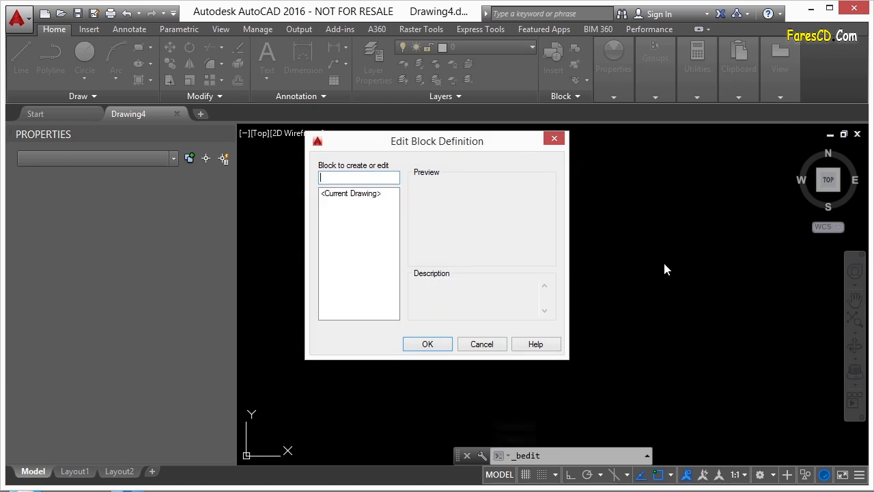
text(square)
click(437, 347)
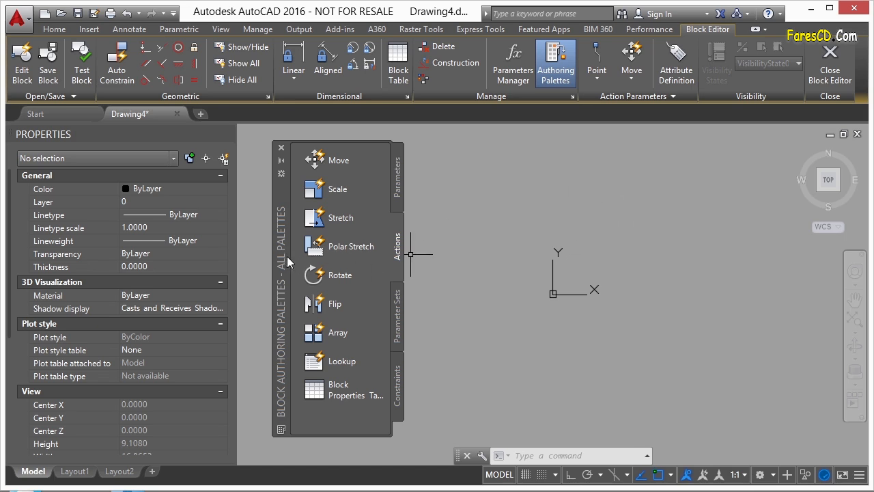
drag(283, 260, 275, 258)
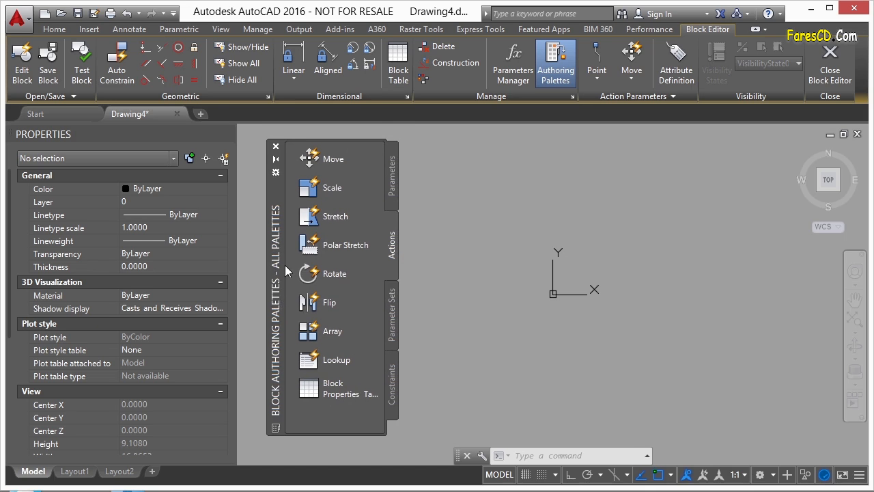
- Look through the parameters, actions, parameter sets and constraints offered for authoring dynamic blocks
click(392, 178)
click(390, 256)
click(388, 293)
click(394, 358)
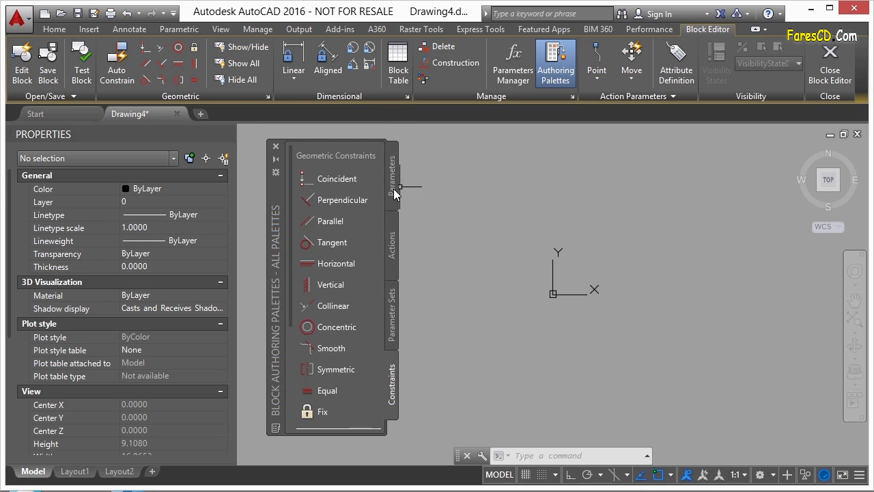
click(394, 189)
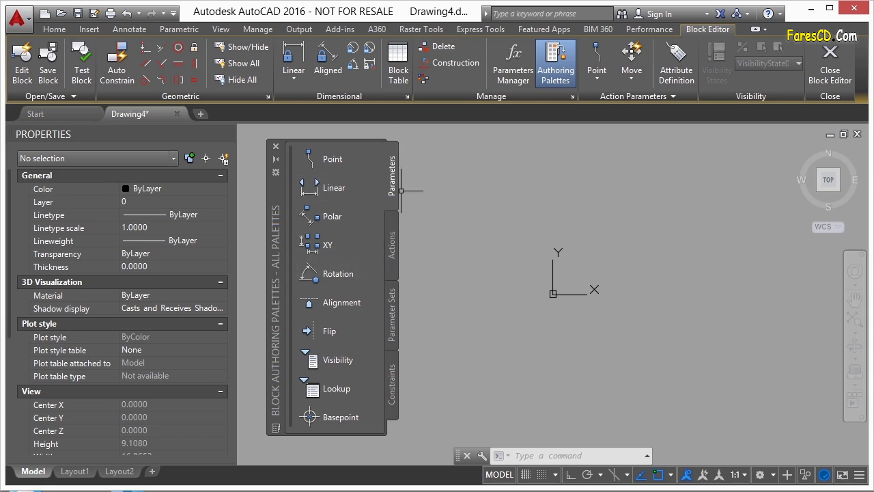
click(392, 246)
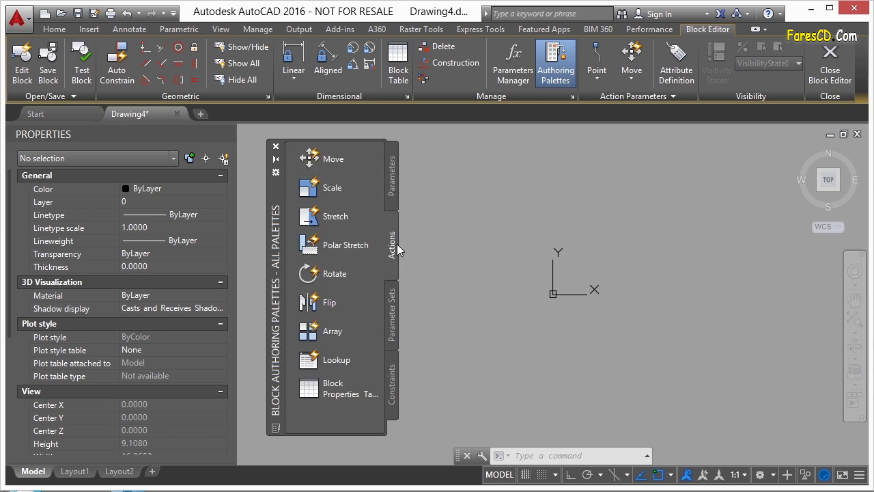
click(394, 314)
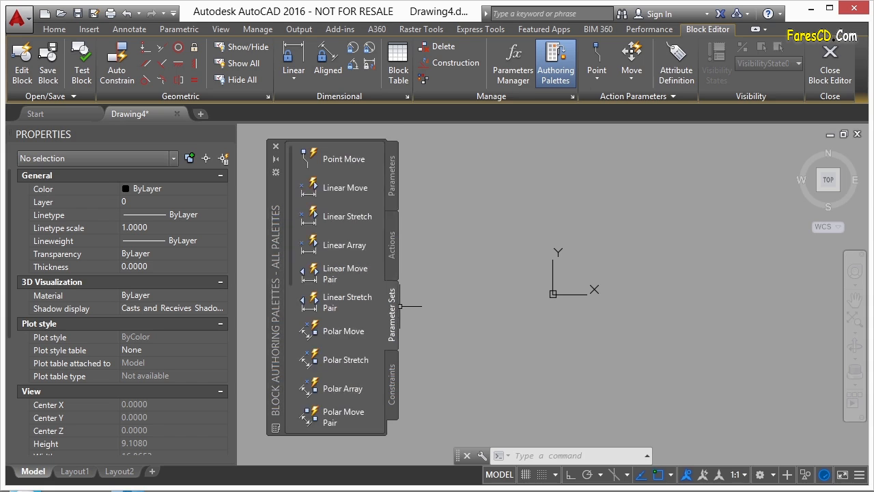
drag(294, 257, 294, 209)
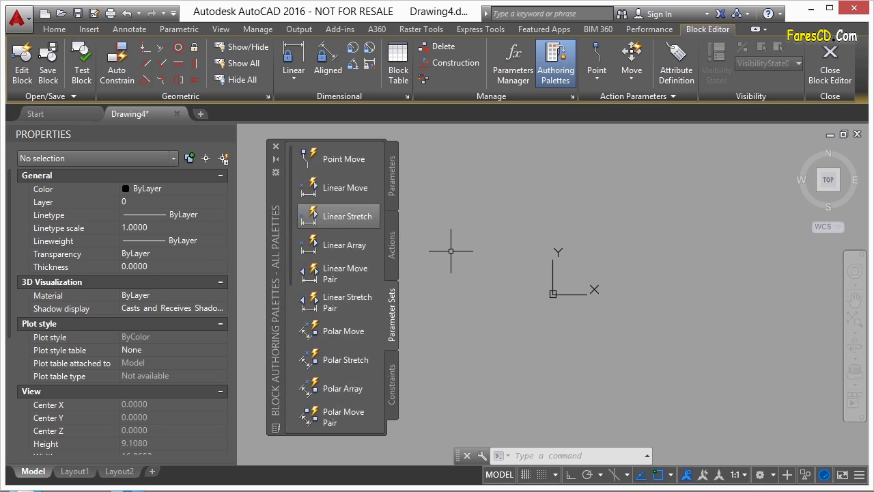
click(393, 372)
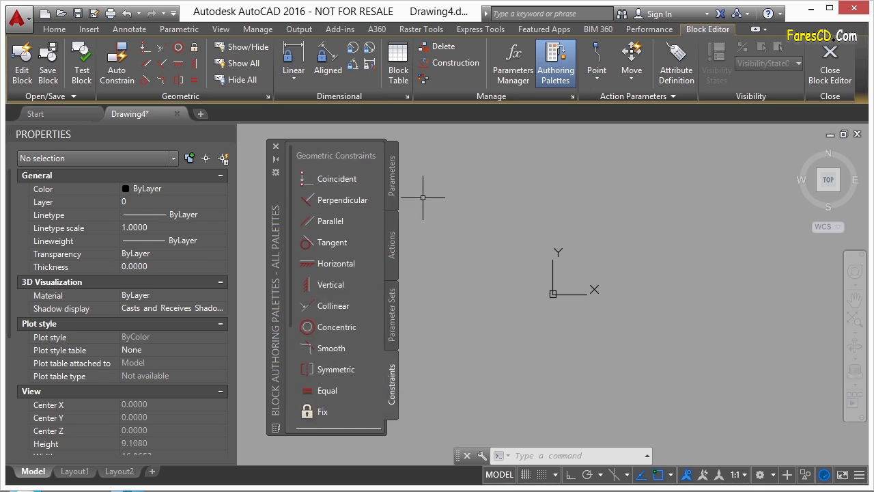
click(391, 176)
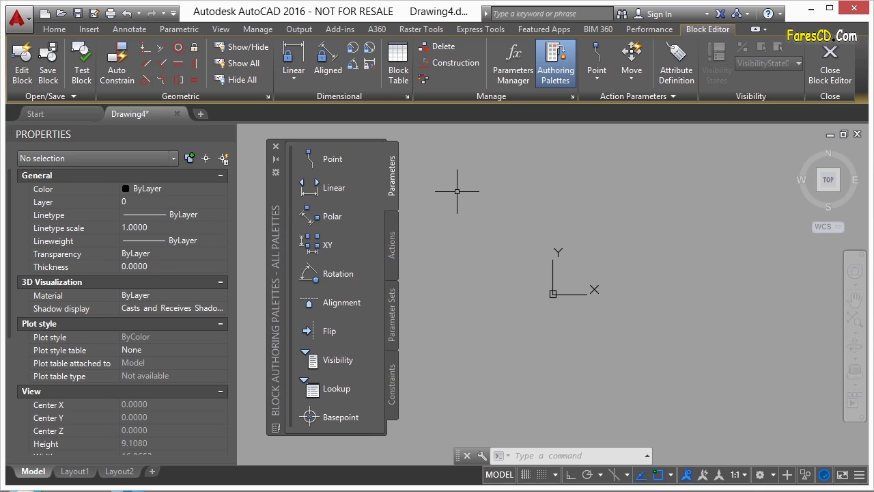
- Draw a 1 by 1 square with the Rectangle command, starting at the origin 0,0
text(REC)
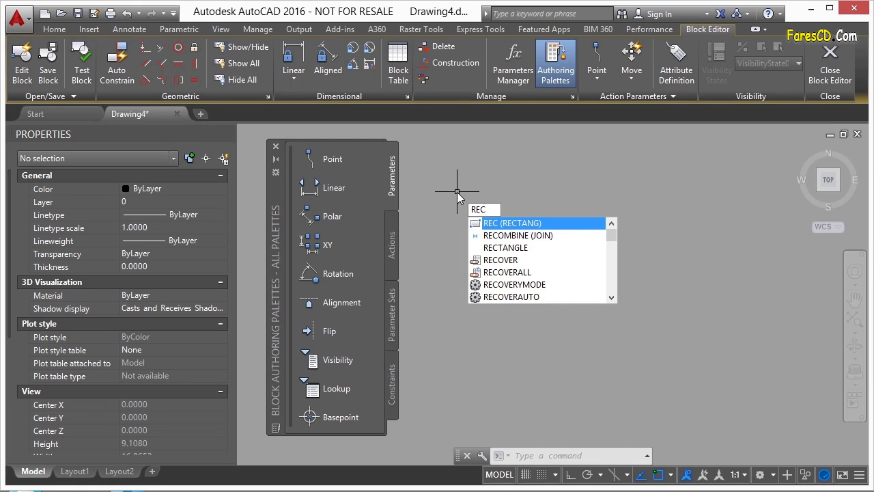
key(Return)
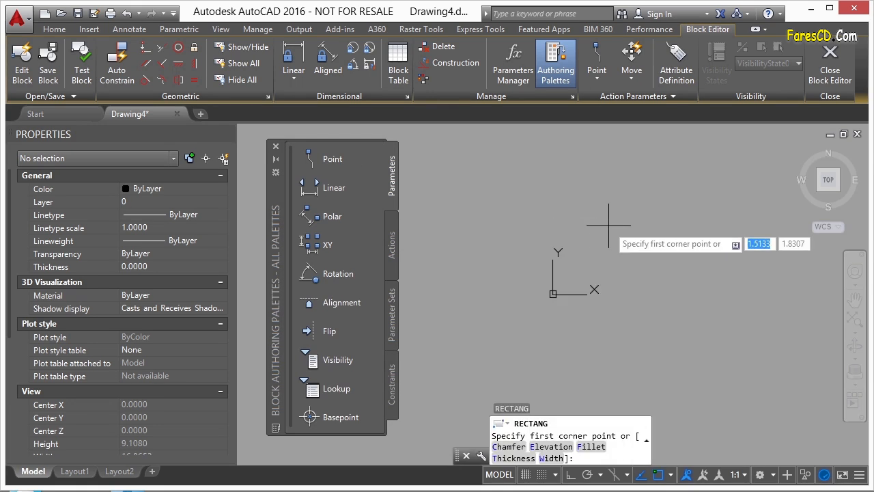
text(0,0)
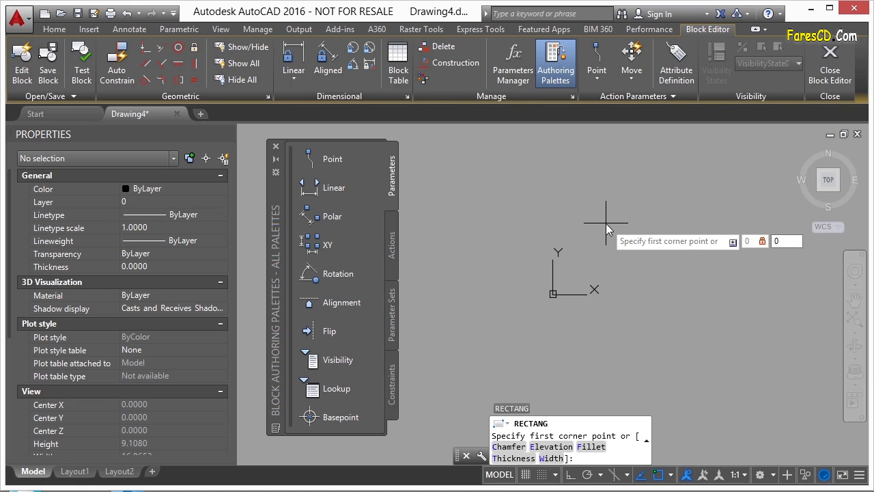
key(Return)
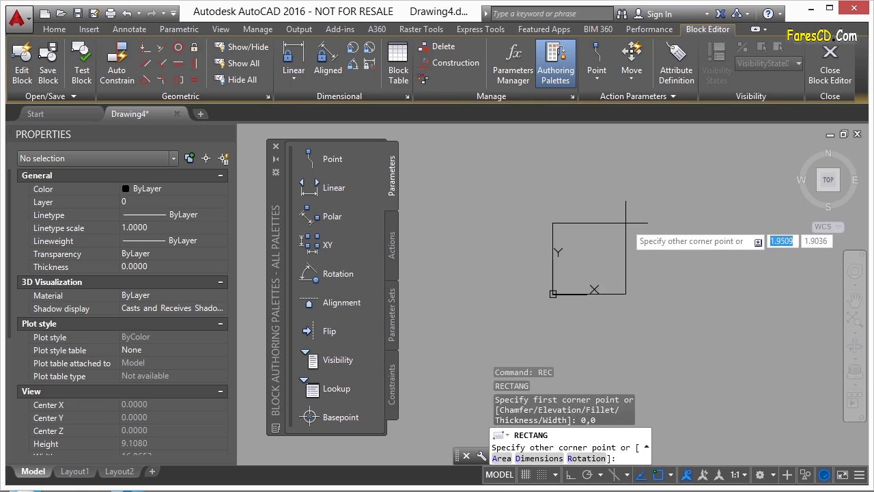
text(1)
key(Tab)
text(1)
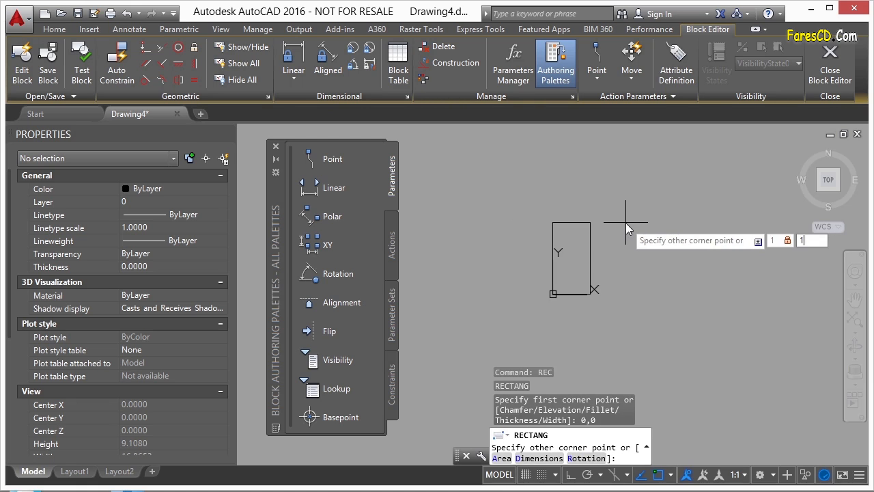
key(Return)
scroll(604, 263, up, 4)
click(562, 241)
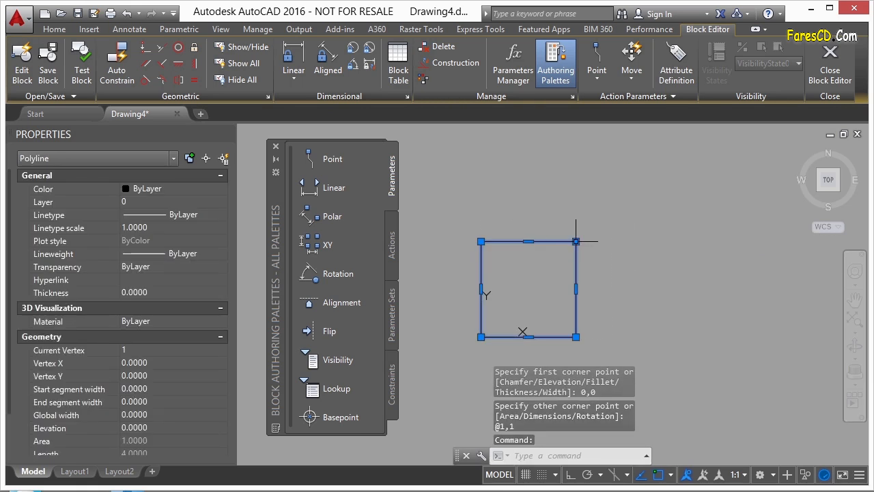
key(Escape)
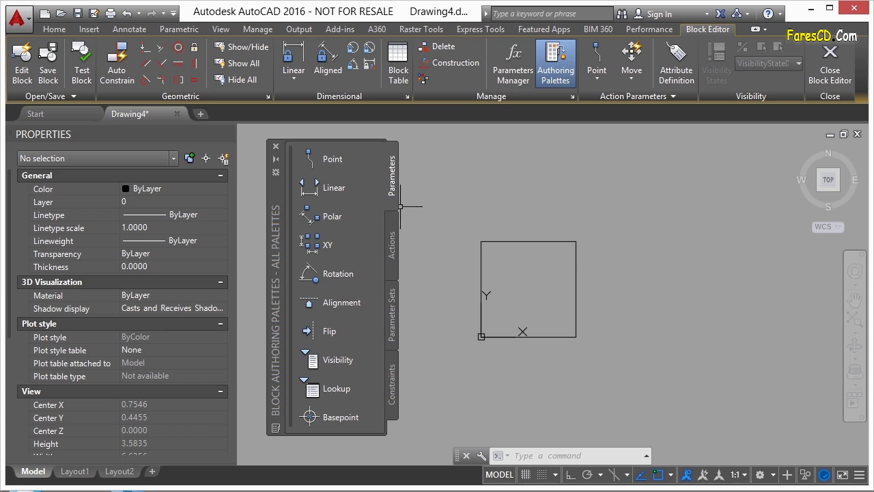
- Compare the available block parameters with the actions that can be paired with them
click(391, 244)
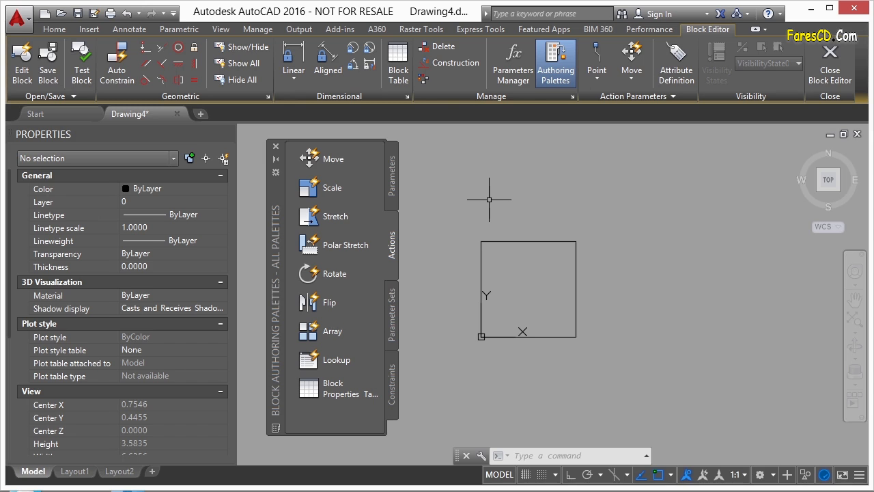
click(391, 176)
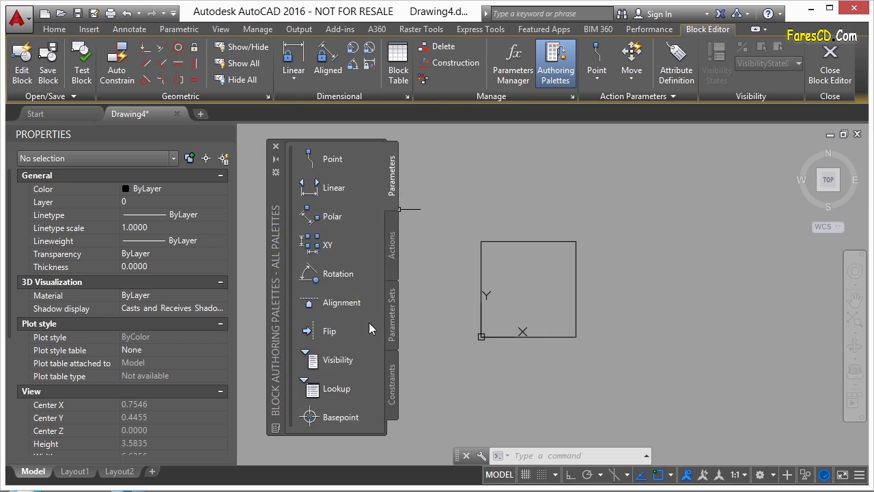
click(393, 246)
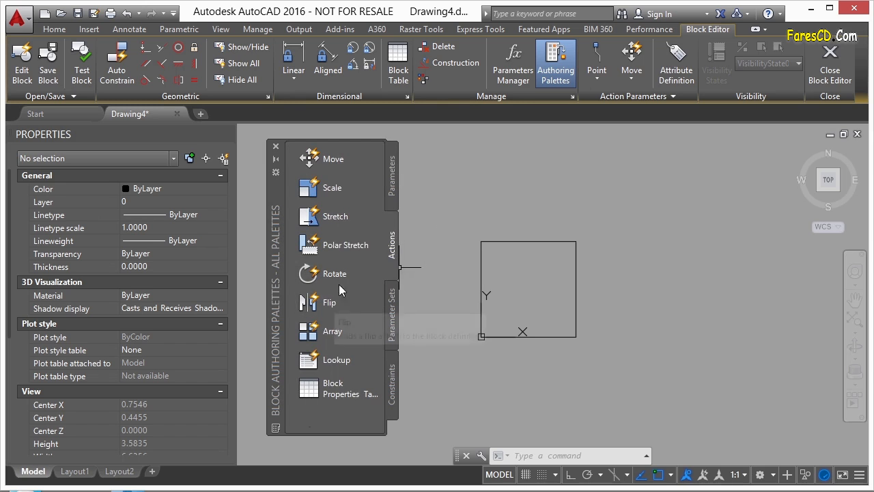
click(393, 179)
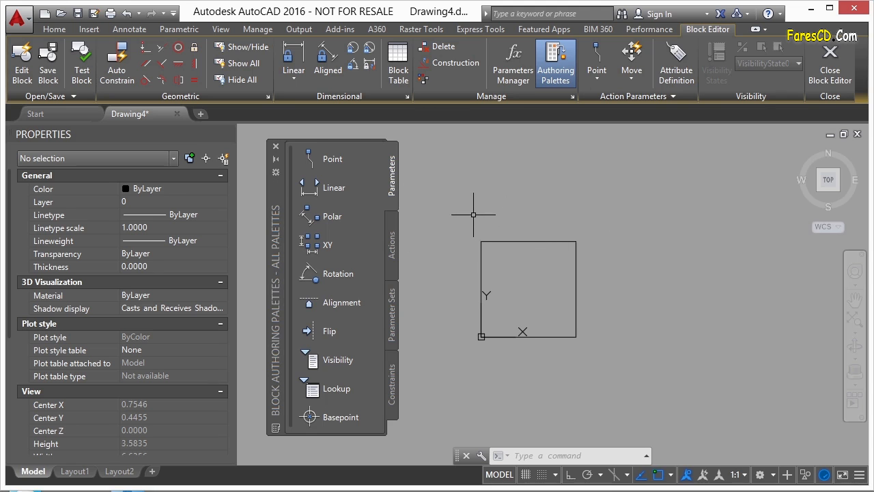
click(392, 238)
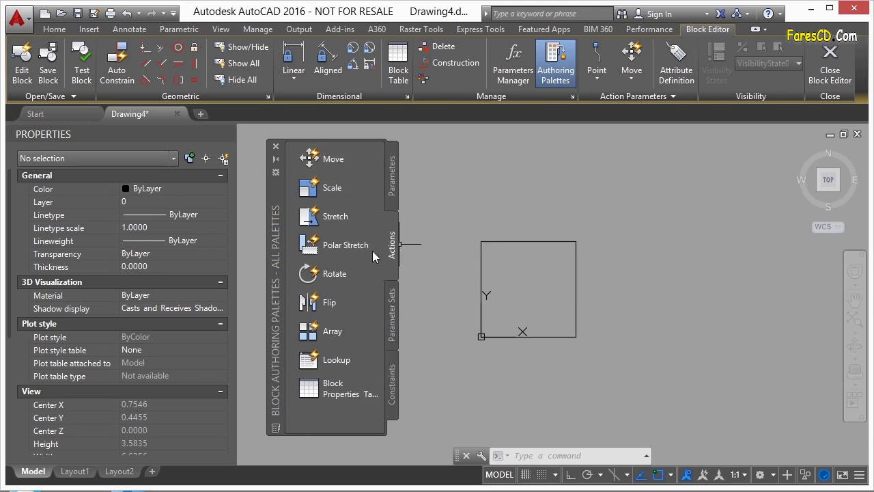
- Add a linear parameter along the square's top edge from its upper-left to upper-right corner, placing the label above the square
click(391, 179)
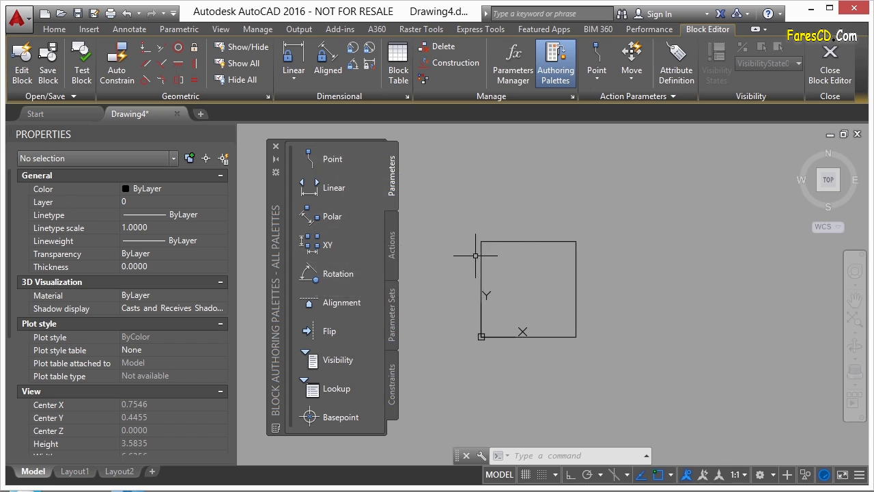
click(316, 191)
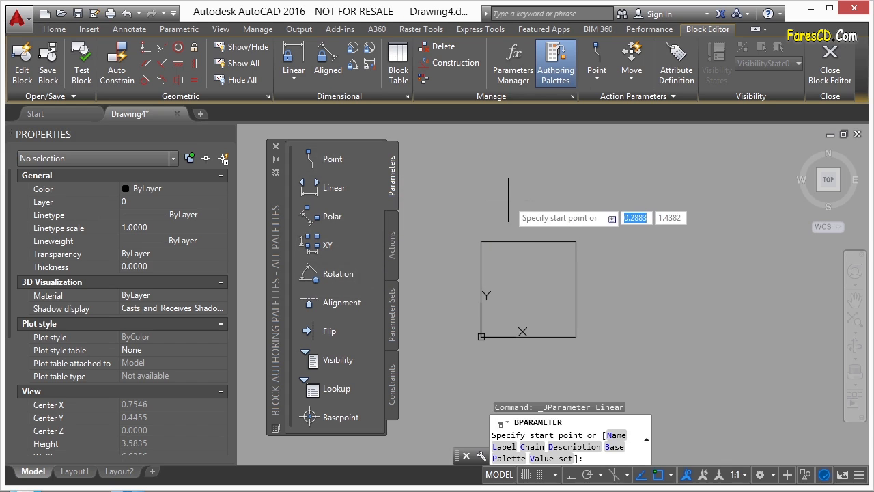
click(481, 241)
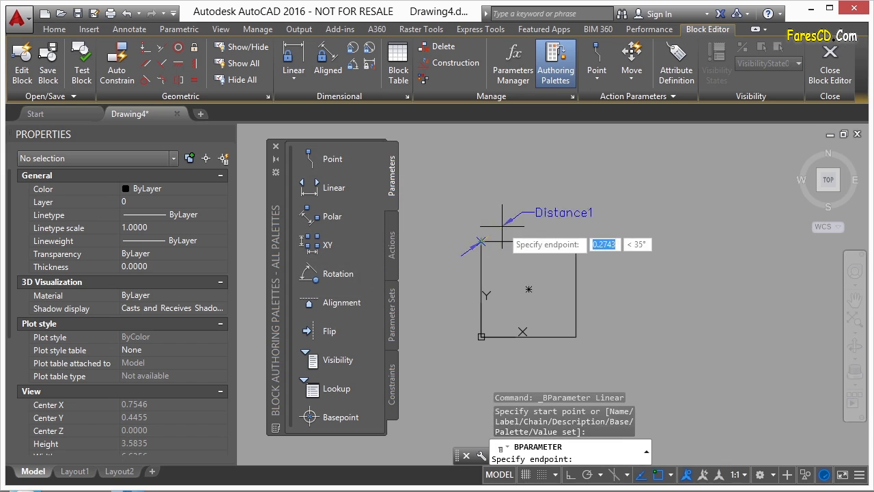
click(576, 241)
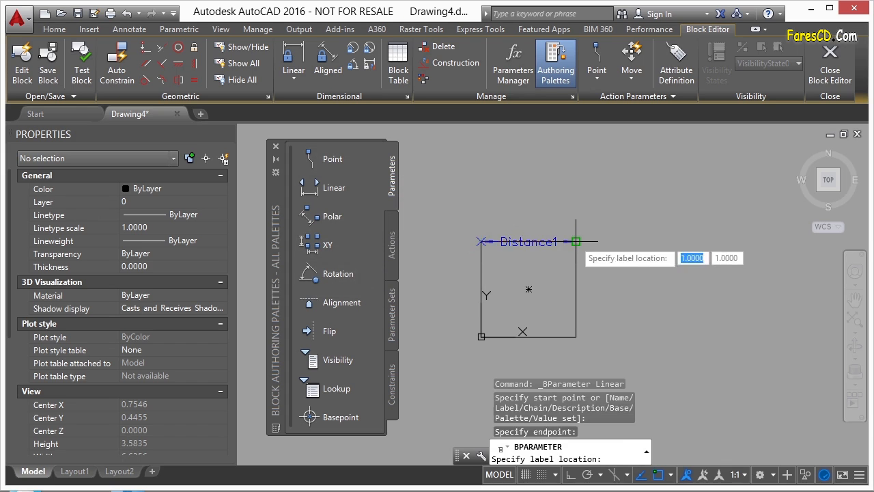
click(526, 200)
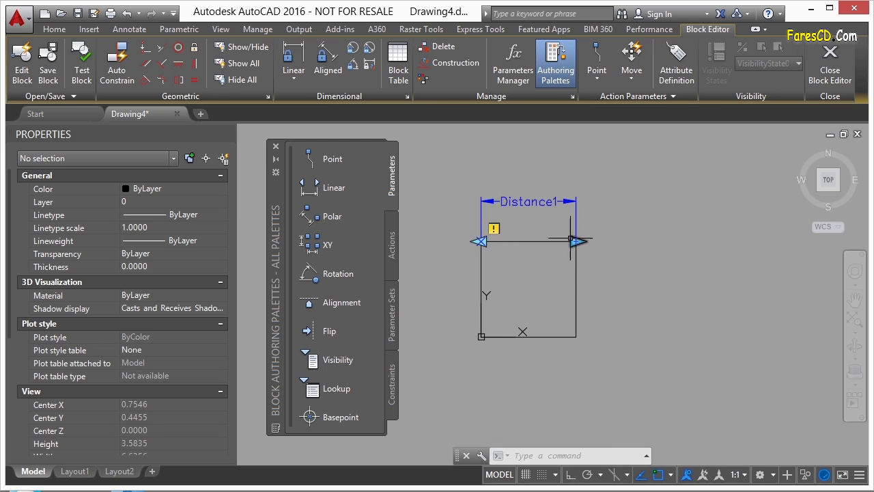
scroll(581, 241, up, 2)
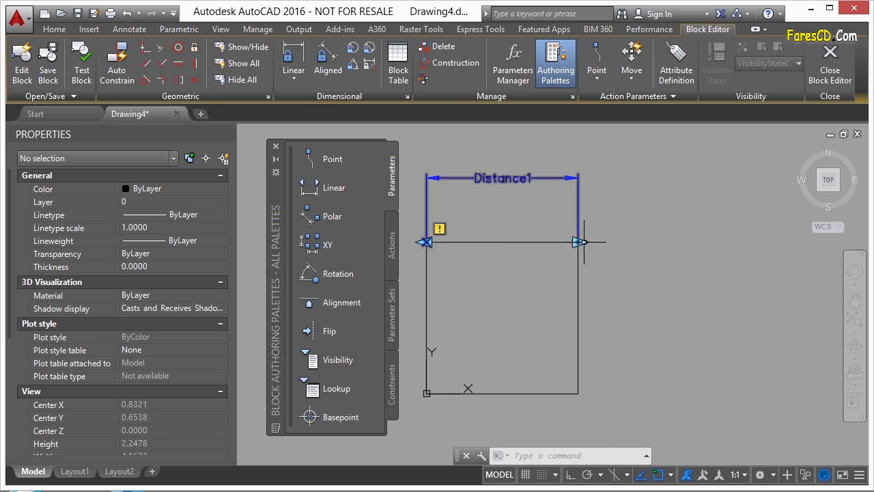
scroll(536, 234, down, 1)
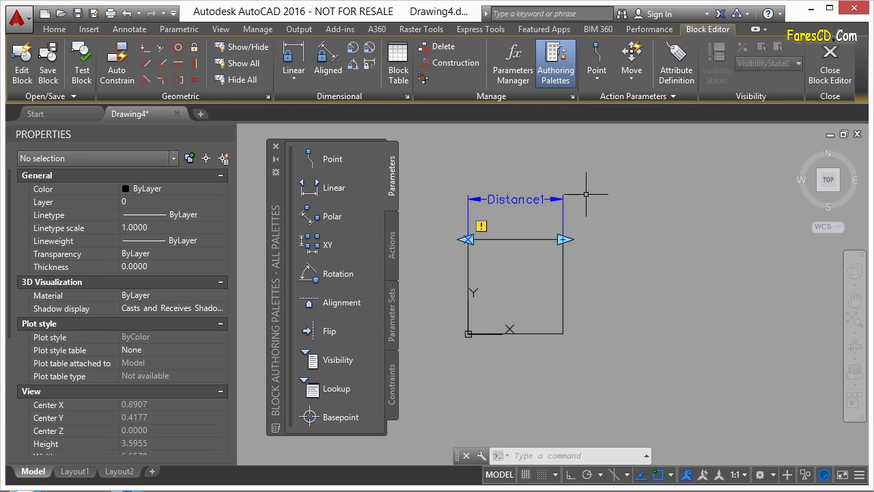
click(484, 227)
click(493, 229)
- Add a Stretch action to the linear parameter's right end point, with the stretch frame around the square's right side and the square selected
click(394, 244)
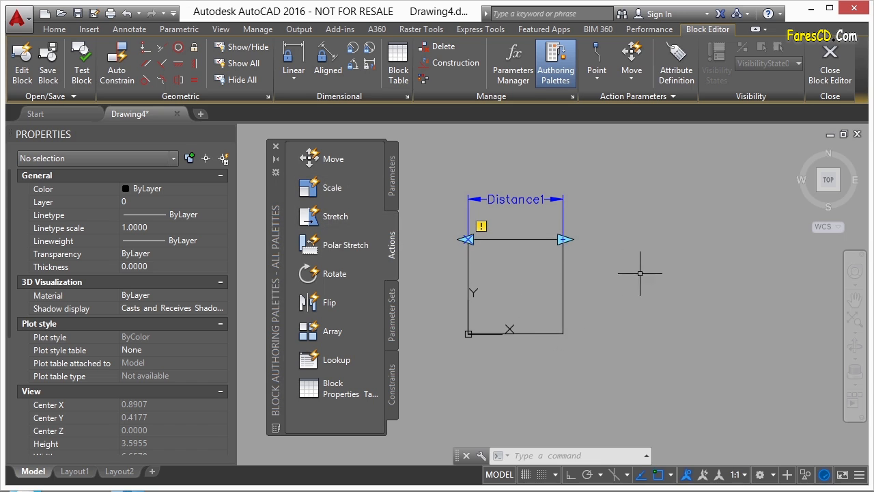
click(315, 217)
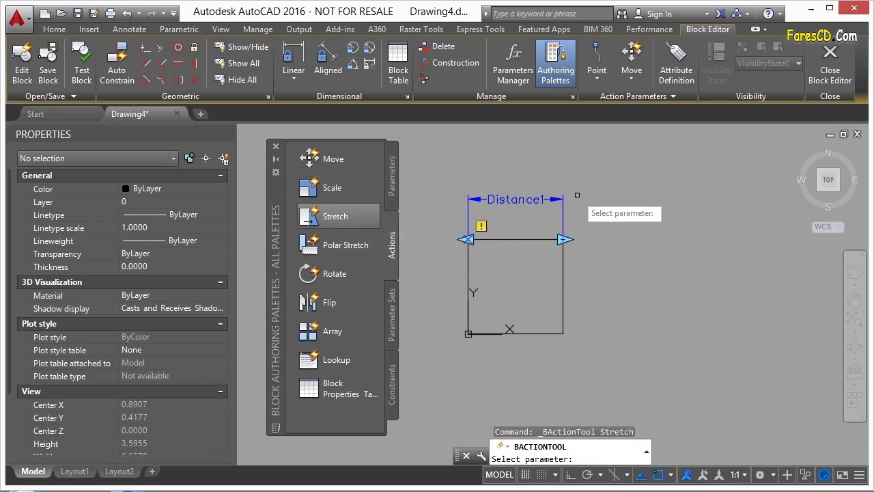
click(566, 239)
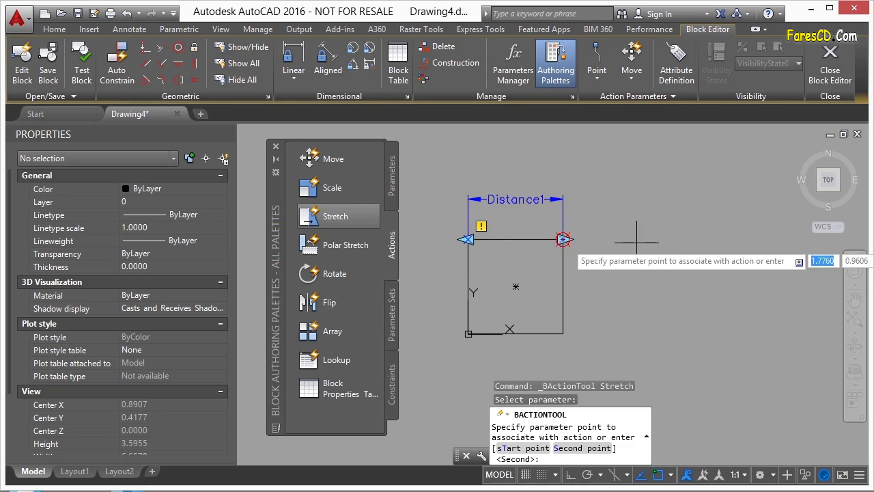
click(563, 239)
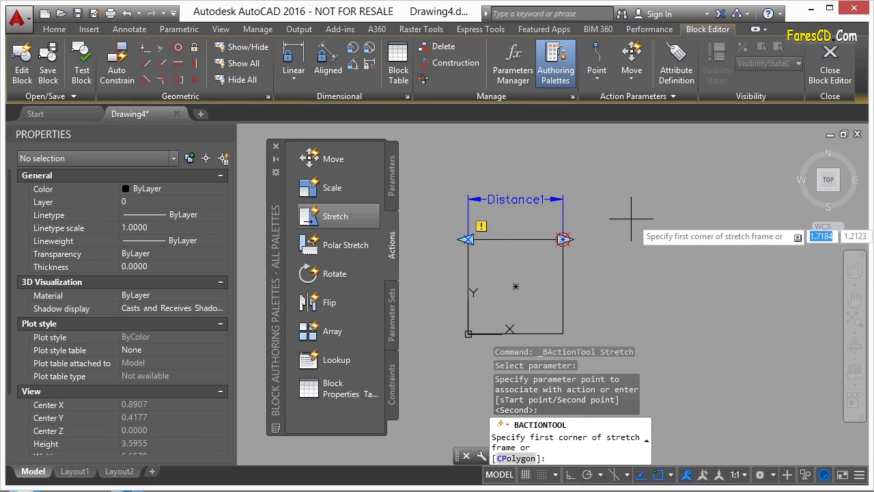
click(653, 176)
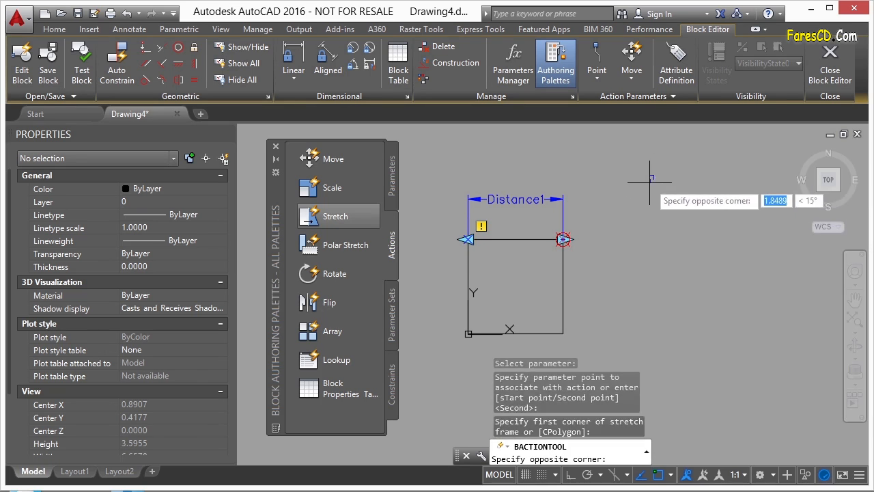
click(545, 344)
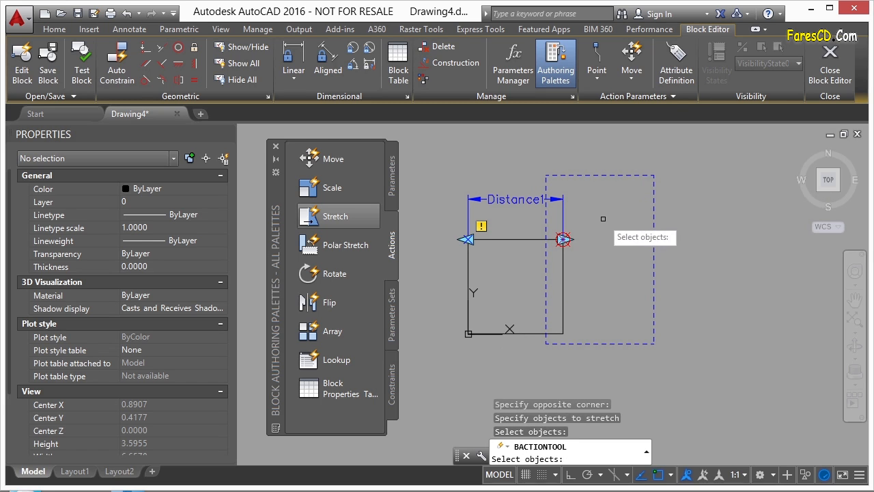
click(626, 183)
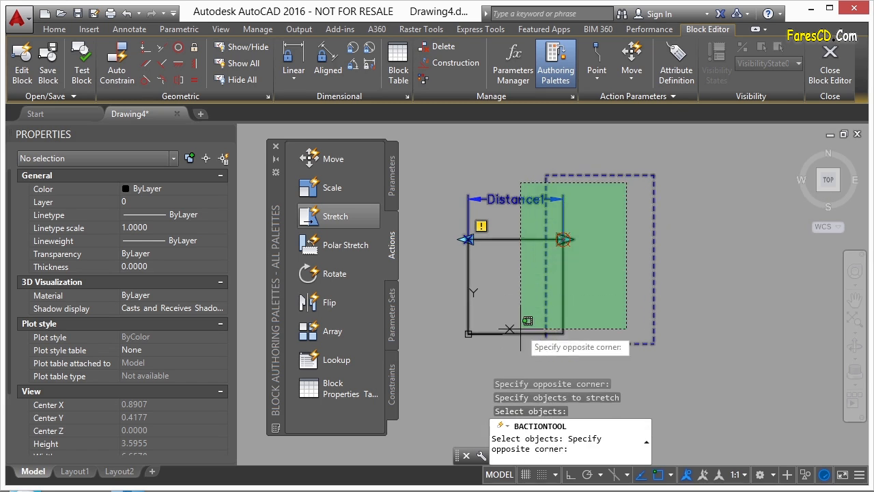
click(526, 355)
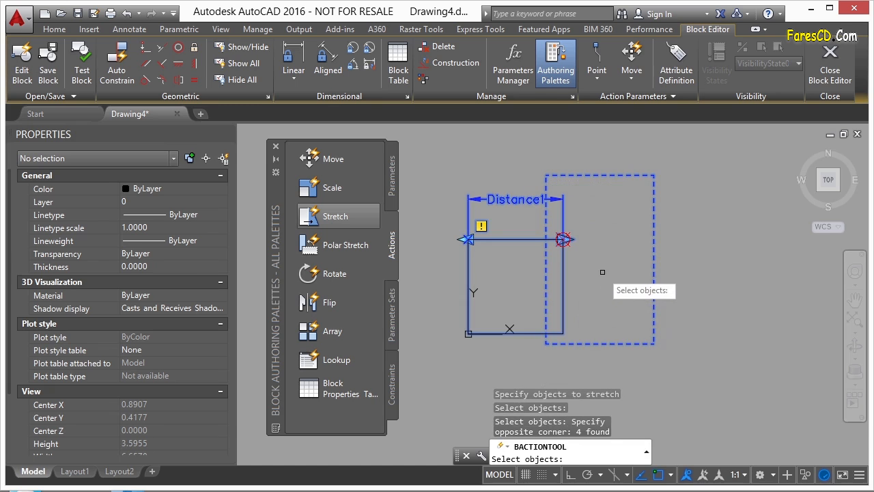
key(Return)
scroll(579, 218, up, 2)
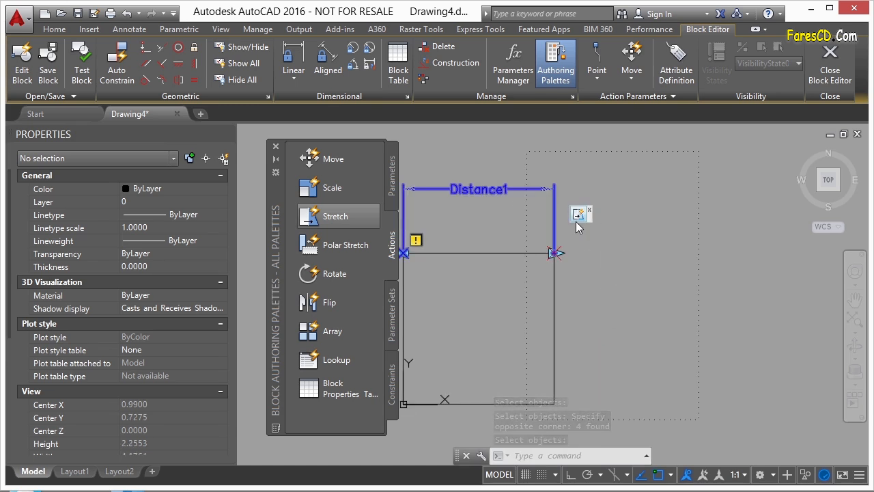
scroll(651, 238, down, 2)
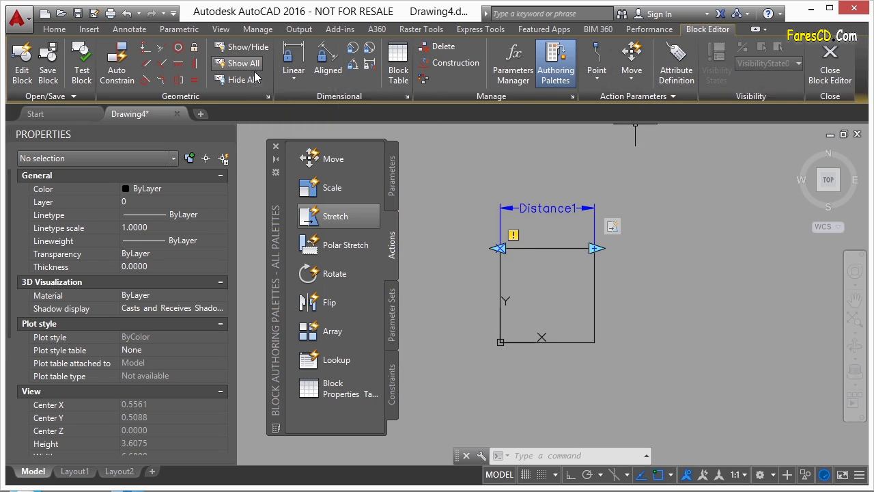
- Test the square block in a test window by stretching its width with the linear grip
click(85, 72)
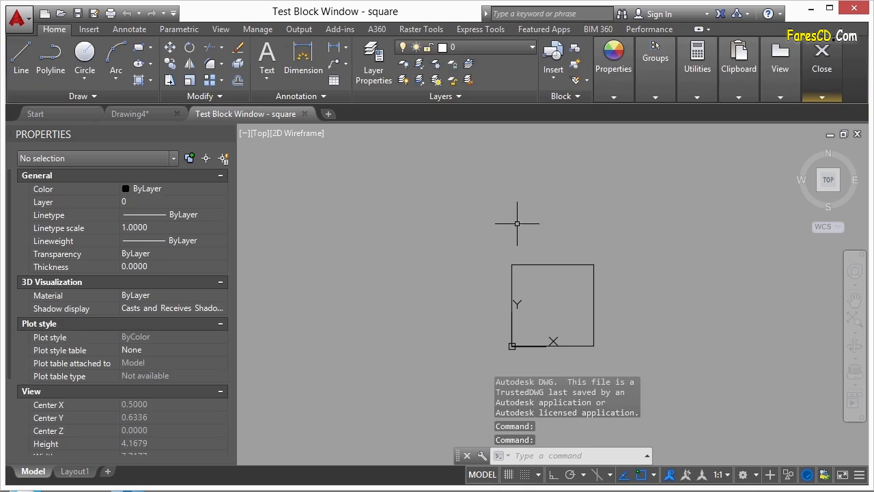
scroll(439, 199, down, 2)
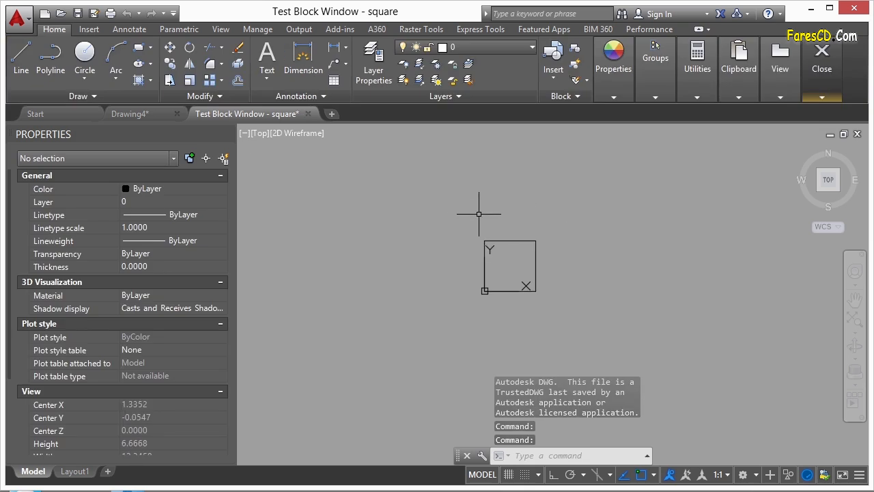
click(511, 241)
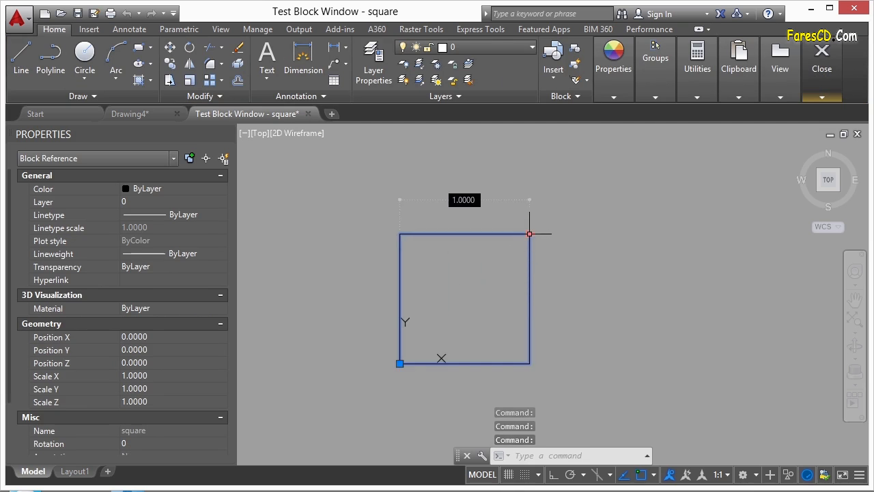
click(537, 241)
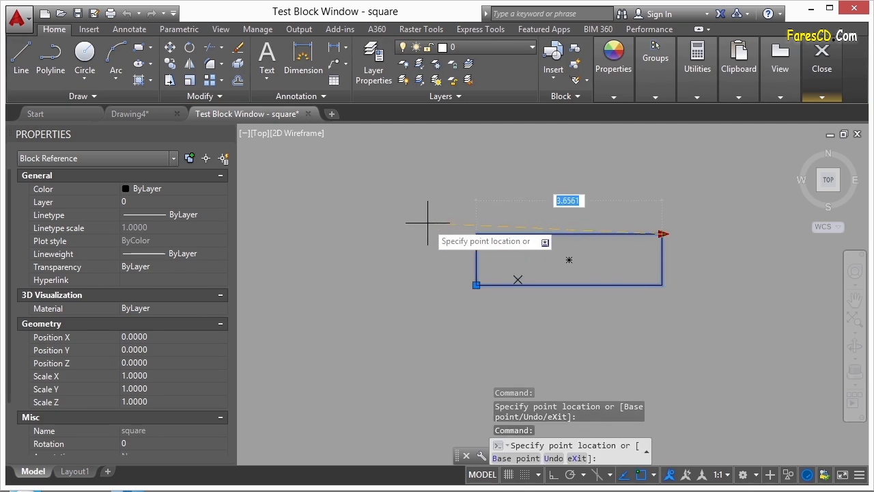
click(572, 239)
click(670, 233)
click(753, 234)
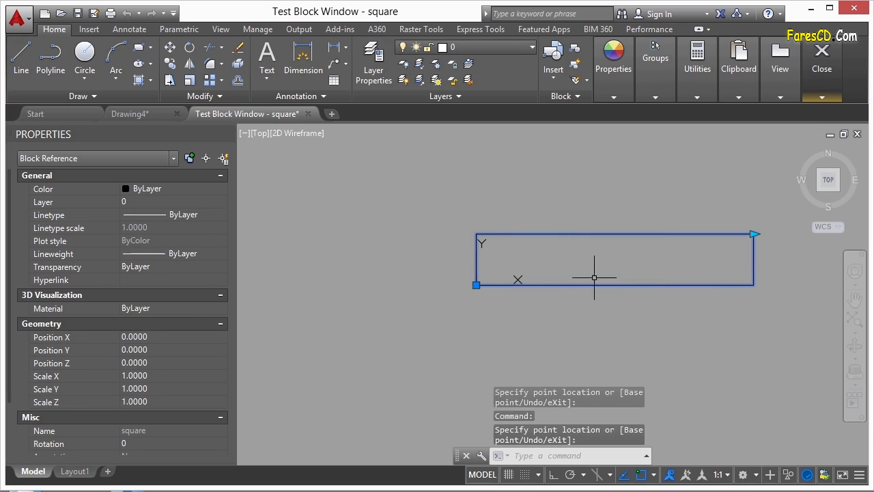
- Close the test window and leave the Block Editor, saving the changes to the square block
mouse_move(822, 104)
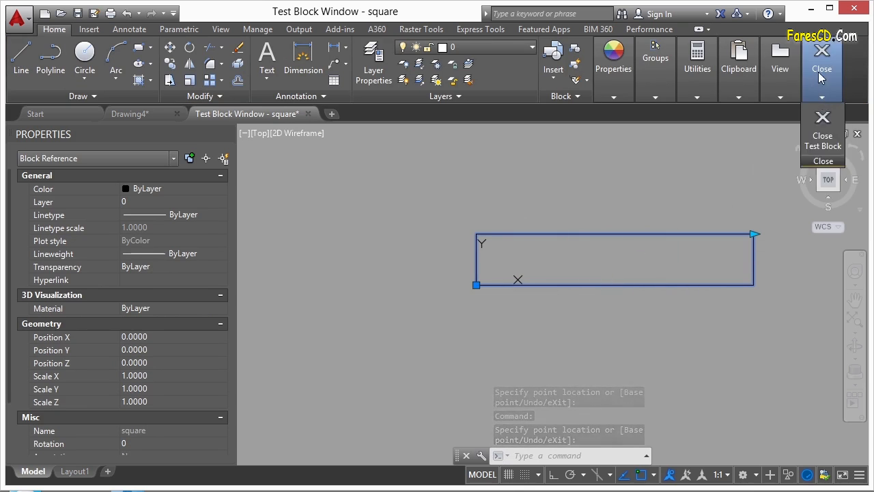
click(822, 126)
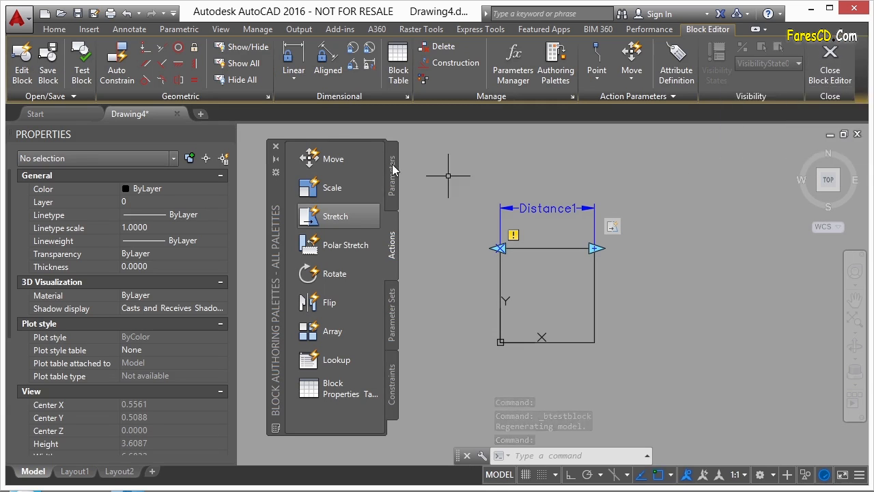
click(825, 64)
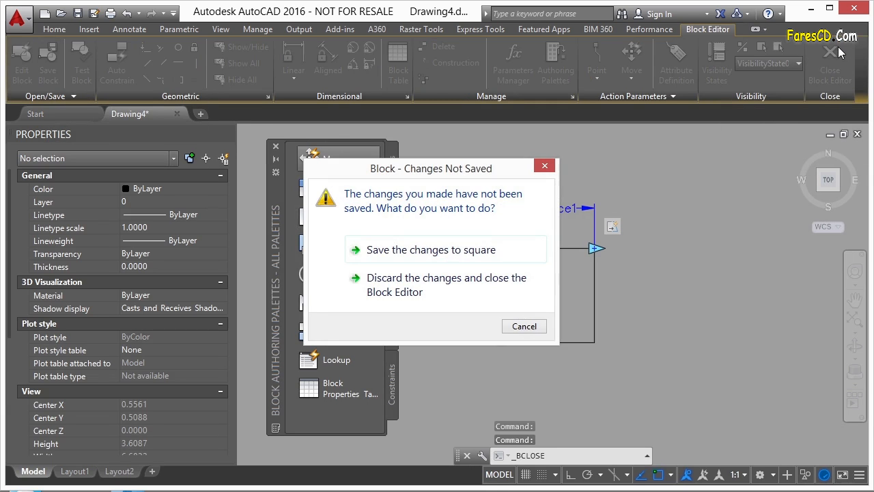
click(424, 251)
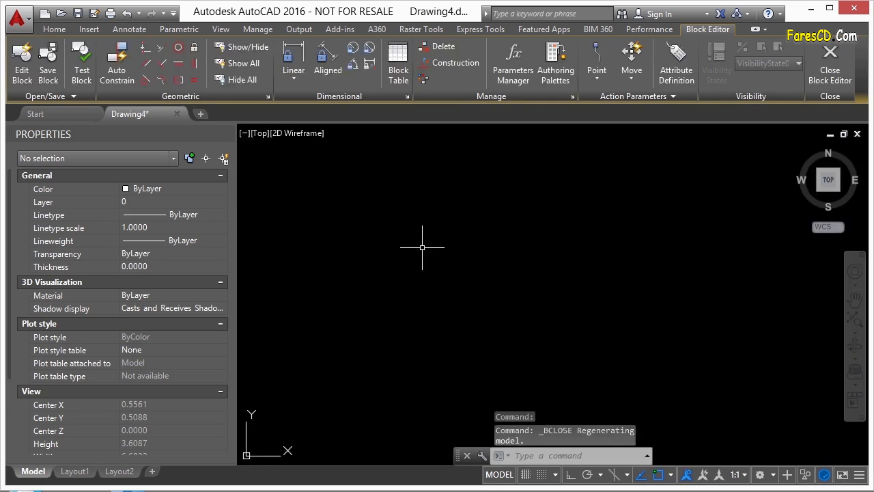
- Insert the square block into the drawing at about 23.22, 14.08, with scale 1 and rotation 0
text(insert)
key(Return)
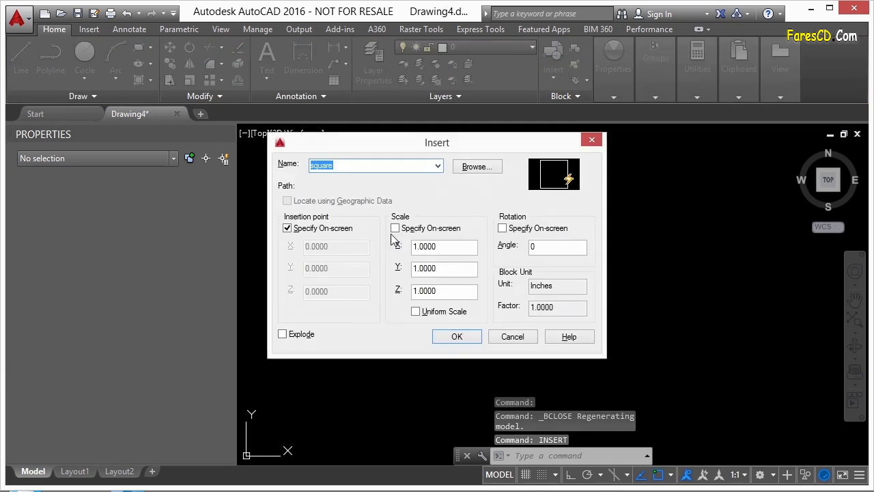
click(437, 166)
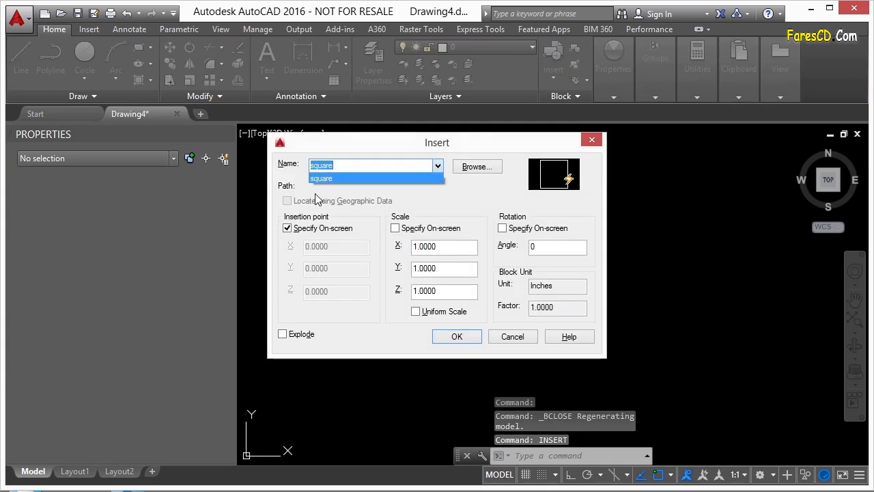
click(329, 175)
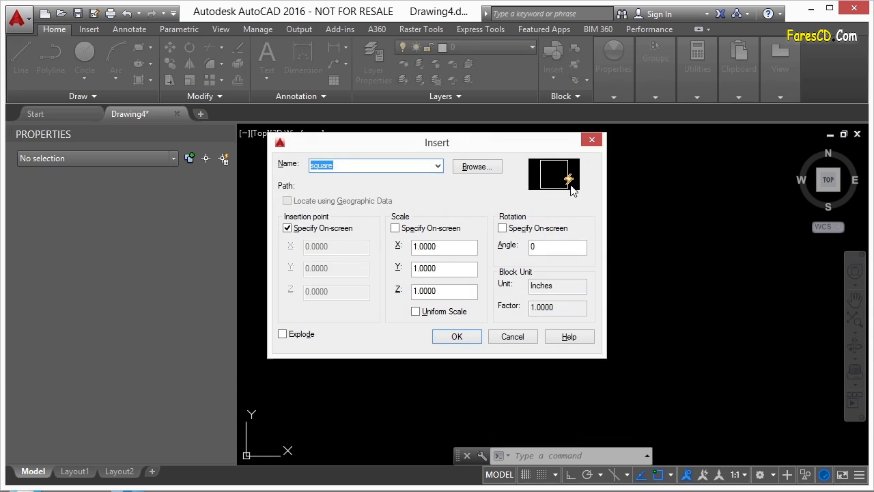
click(457, 336)
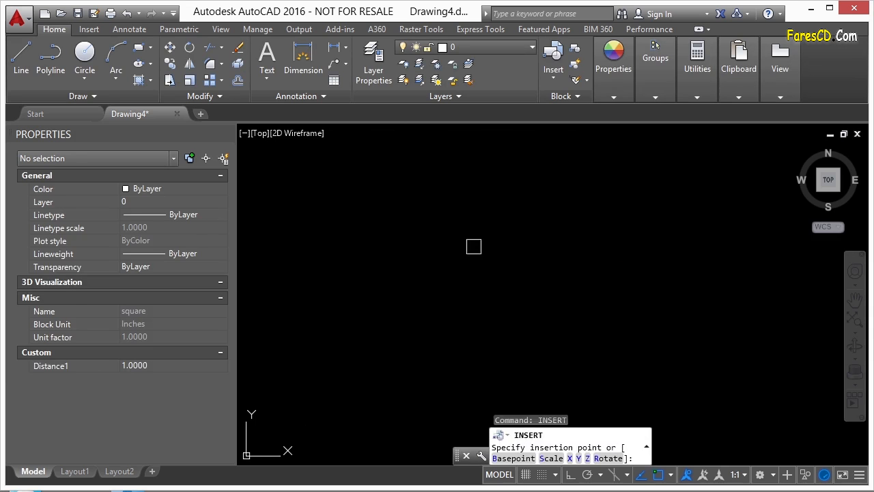
click(471, 242)
scroll(477, 233, up, 5)
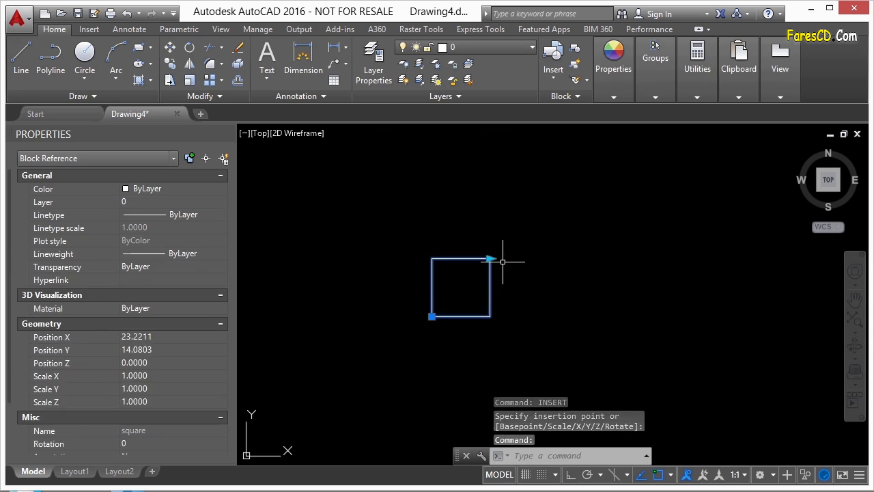
- Try several widths on the inserted block with its stretch grip, and set the width to 3.14159
click(489, 258)
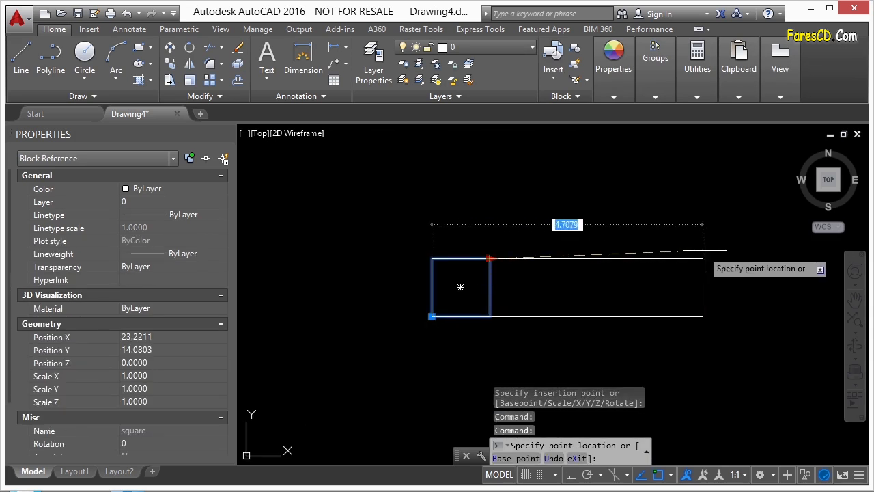
click(617, 254)
click(474, 248)
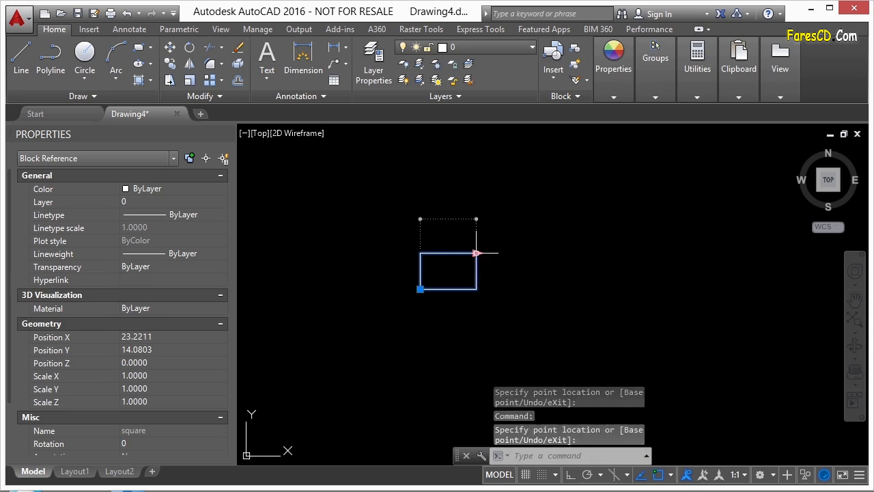
click(475, 251)
scroll(498, 233, up, 2)
text(3.14159)
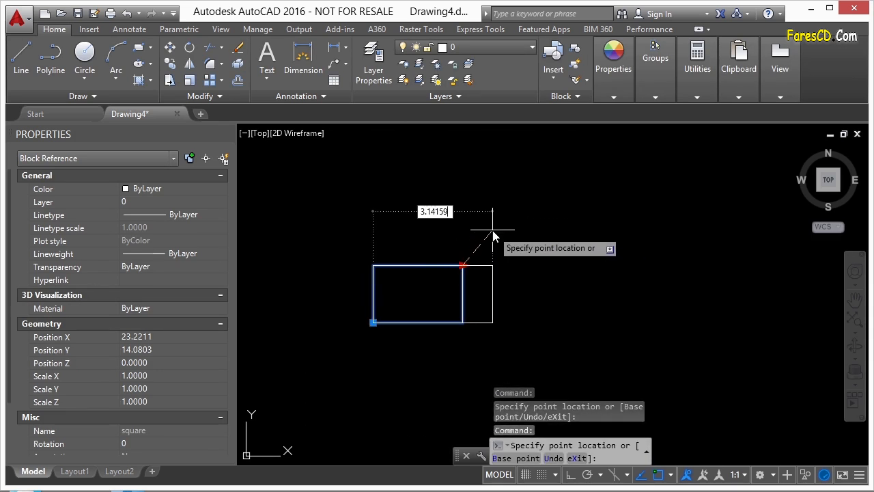
key(Return)
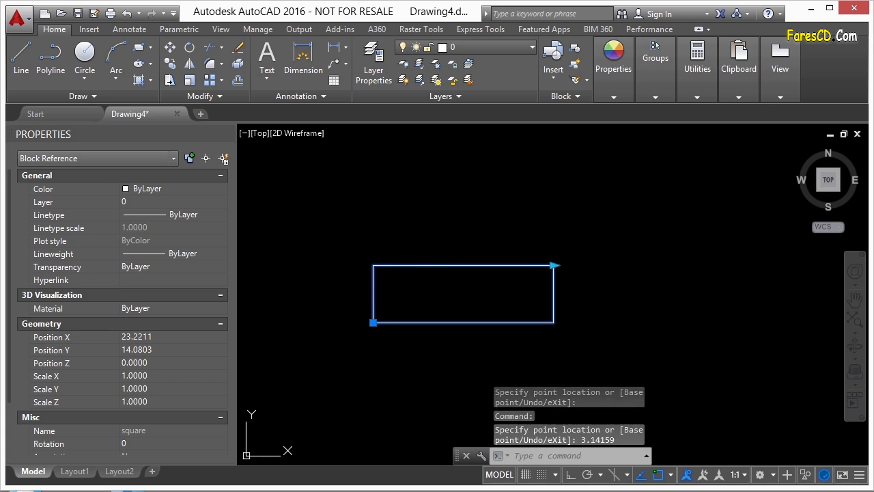
key(Escape)
- Copy the stretched block three times, placing the copies to its upper left, upper right and right
scroll(560, 252, down, 2)
text(cp)
key(Return)
click(525, 244)
click(501, 269)
key(Return)
click(489, 275)
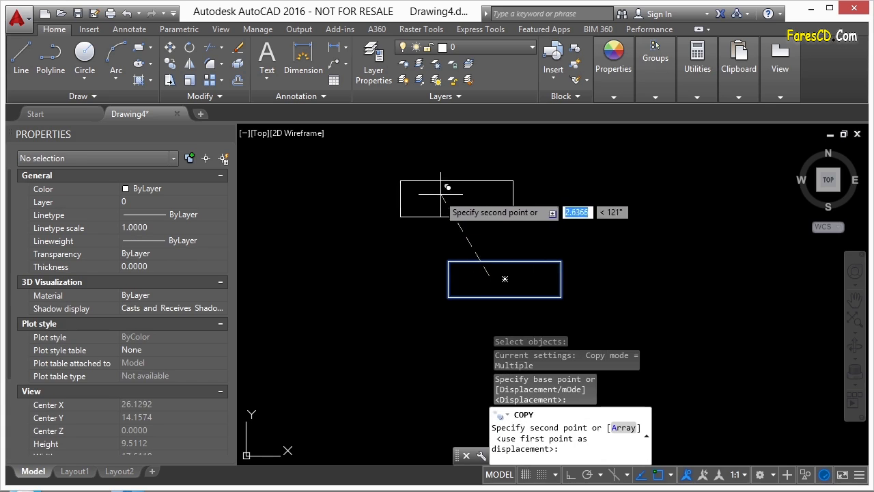
click(438, 194)
click(657, 187)
click(692, 282)
key(Return)
- Shorten the upper-left copy with its stretch grip until it is nearly square
click(505, 181)
click(508, 181)
key(Escape)
- Rotate the upper-right copy by about 44 degrees
text(ro)
key(Return)
click(630, 193)
click(583, 234)
key(Return)
click(643, 188)
click(661, 170)
- Stretch the rotated copy along its own axis to a length of about 5.4
middle_drag(689, 158, 585, 232)
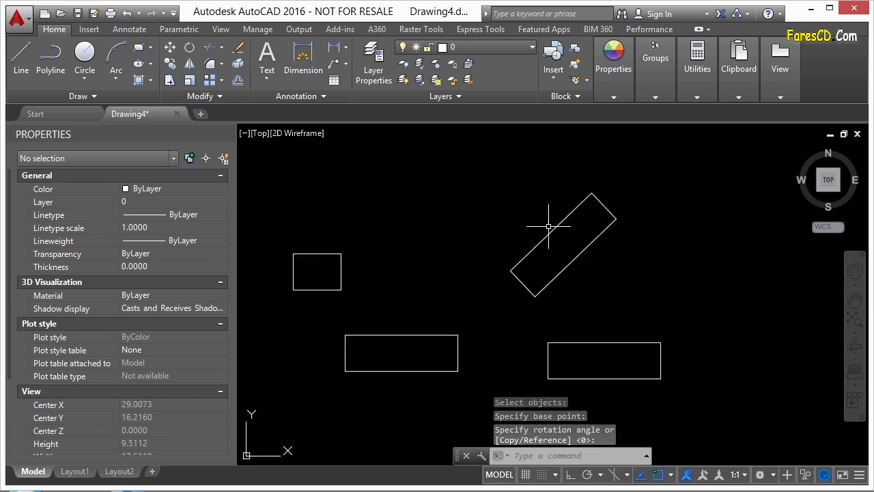
click(547, 226)
click(544, 246)
click(591, 193)
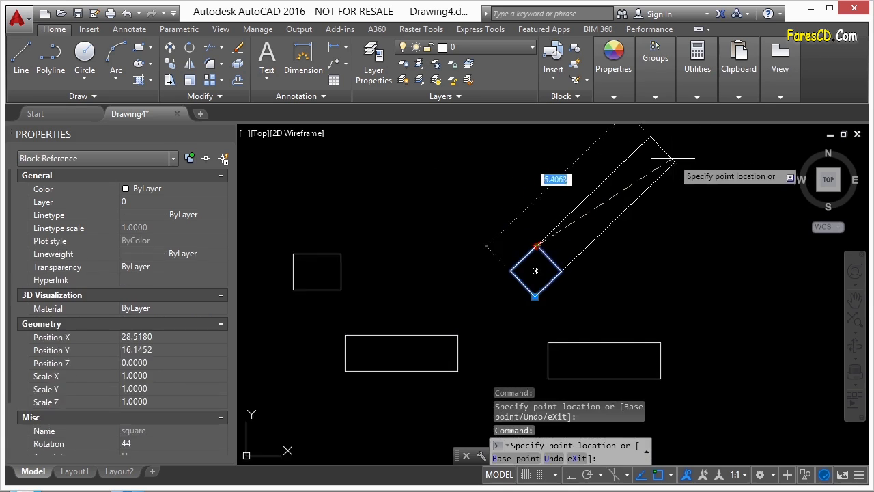
click(665, 168)
scroll(561, 228, down, 4)
key(Escape)
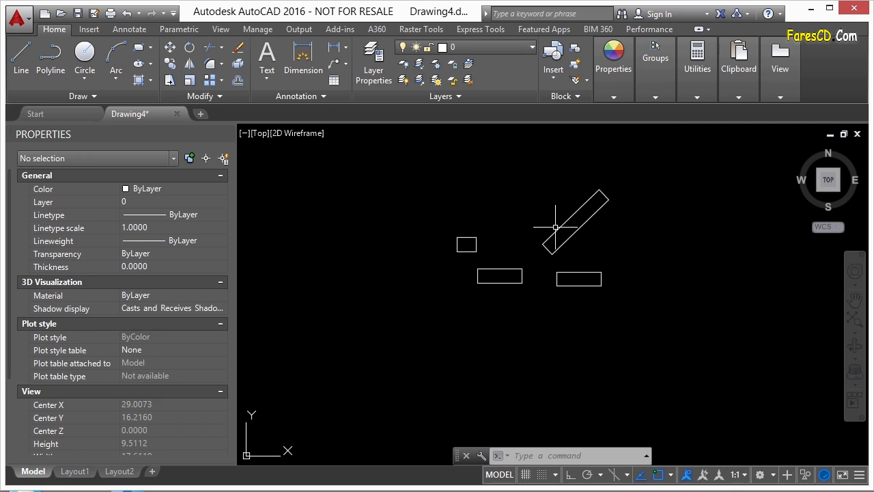
- Place the Door - Imperial dynamic block from the tool palettes in the drawing and open its definition in the Block Editor
key(ctrl+3)
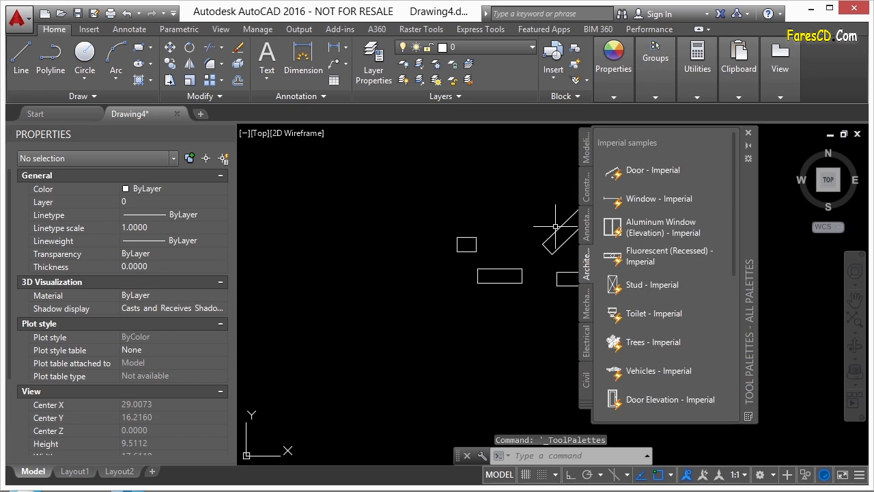
scroll(478, 198, down, 8)
text(be)
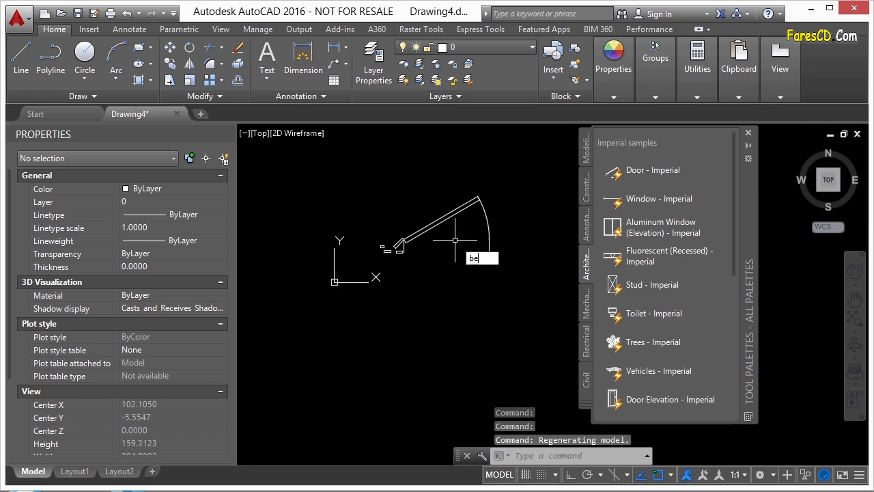
key(Return)
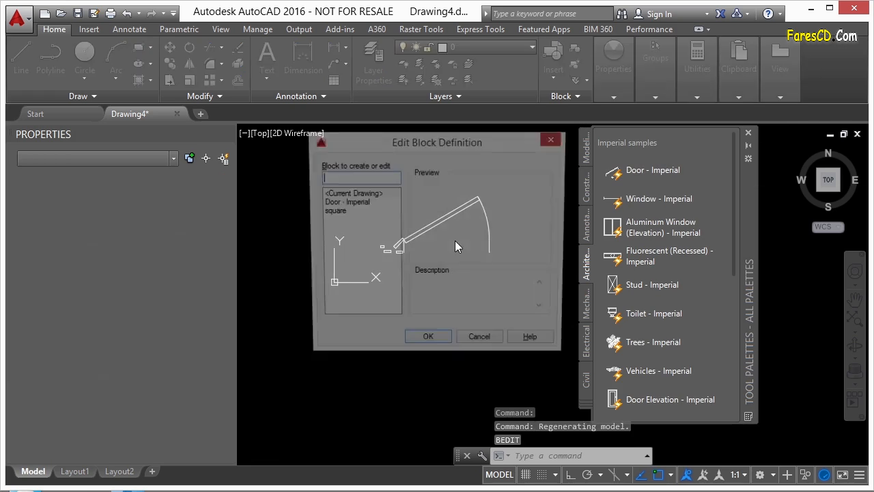
click(355, 204)
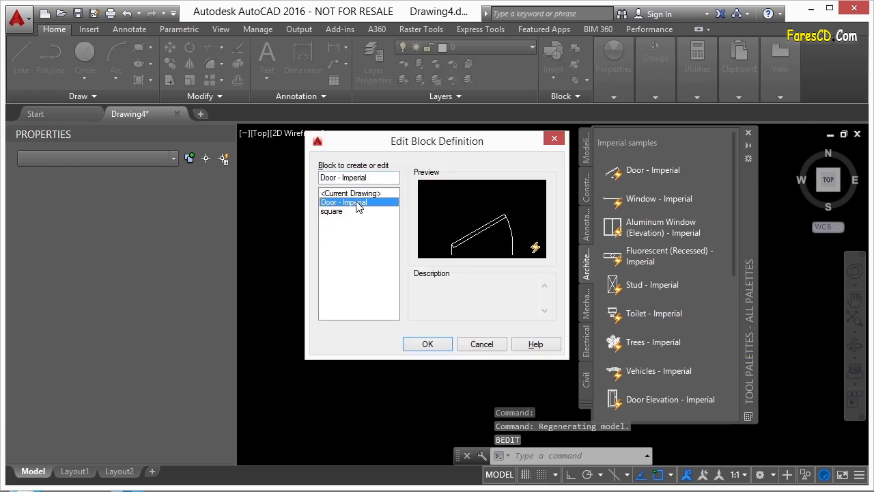
click(428, 344)
click(749, 133)
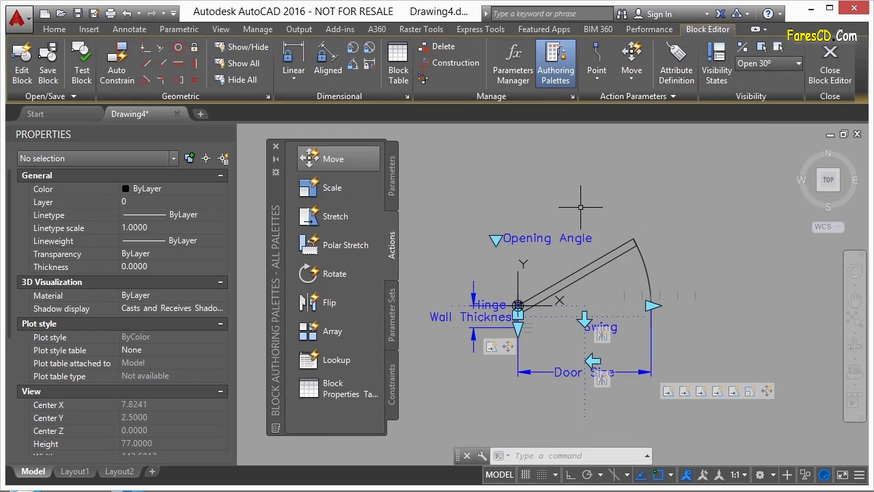
- Examine the door block's Door Size linear parameter, including its properties, end grip and increment marks
middle_drag(616, 203, 628, 184)
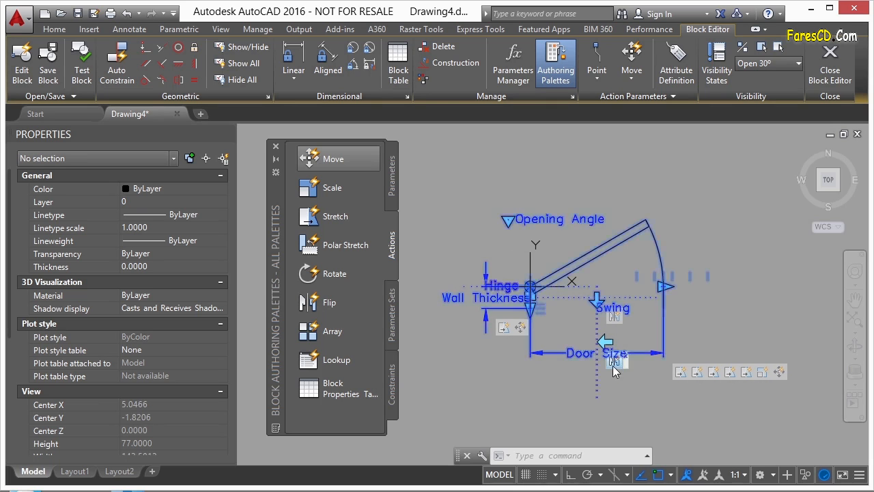
click(575, 352)
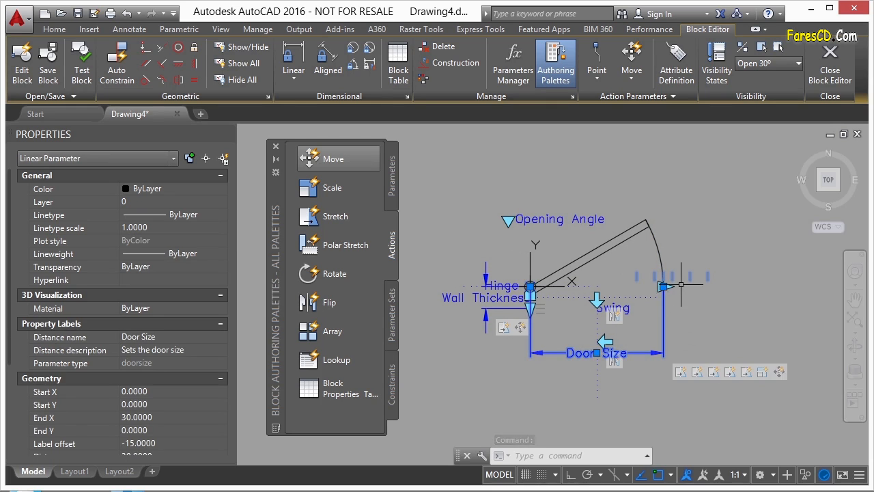
scroll(677, 267, up, 4)
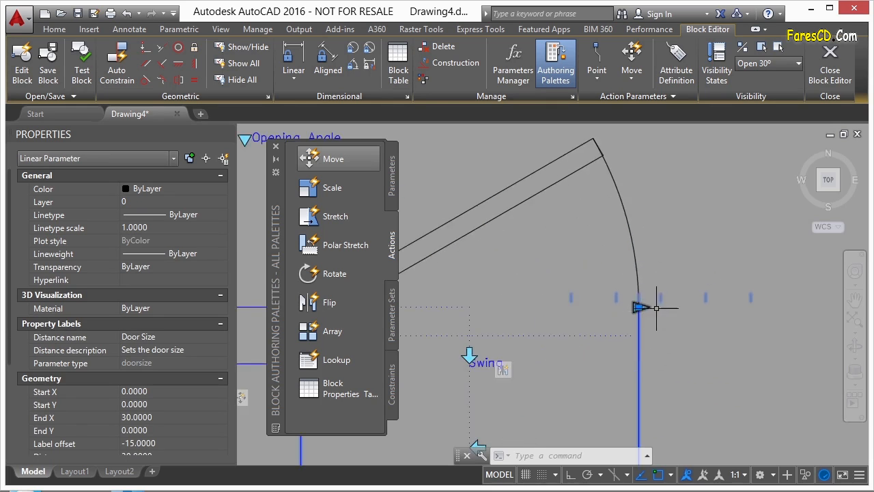
scroll(652, 308, down, 4)
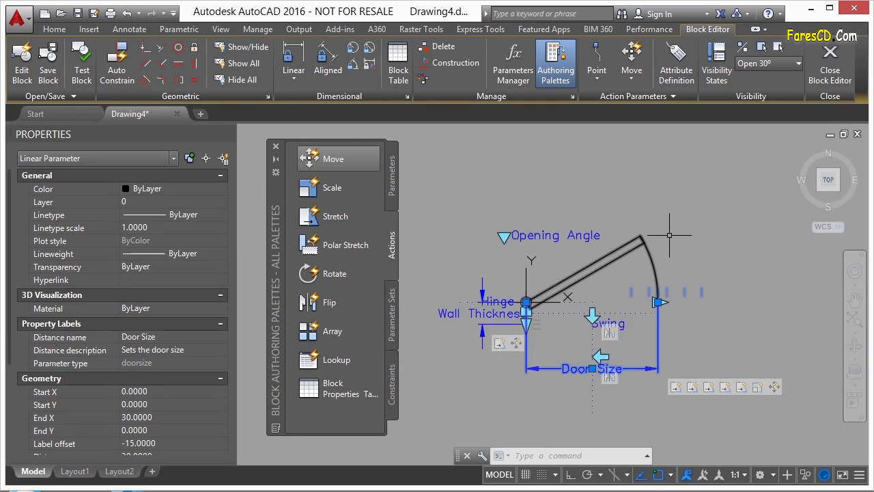
key(Escape)
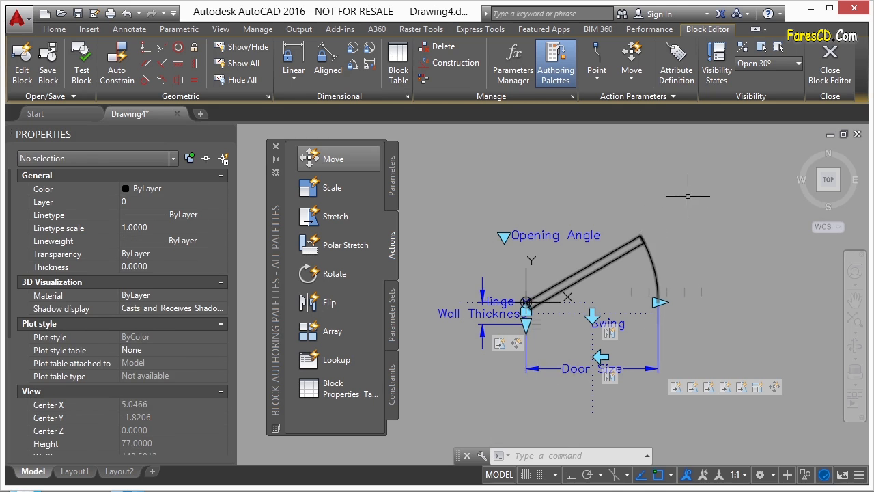
- Review the available block parameters and actions, and examine the door block's Wall Thickness and Swing parameters and its door leaf polyline
scroll(497, 326, up, 2)
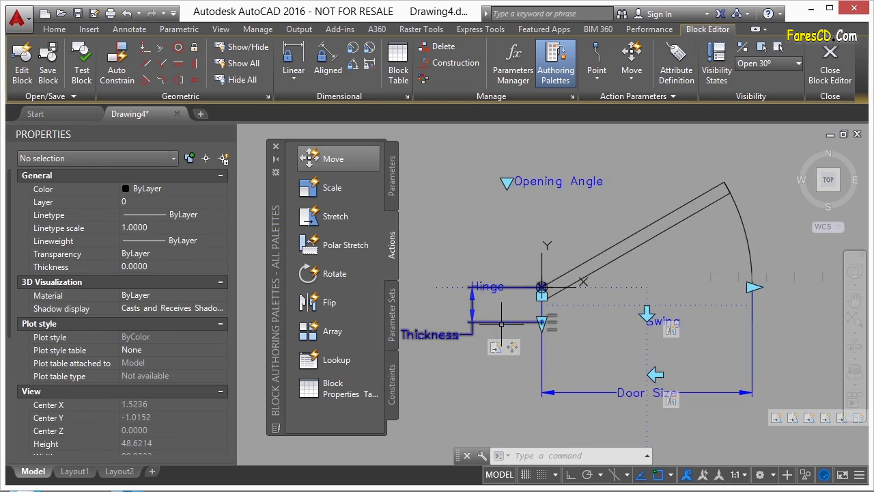
click(392, 174)
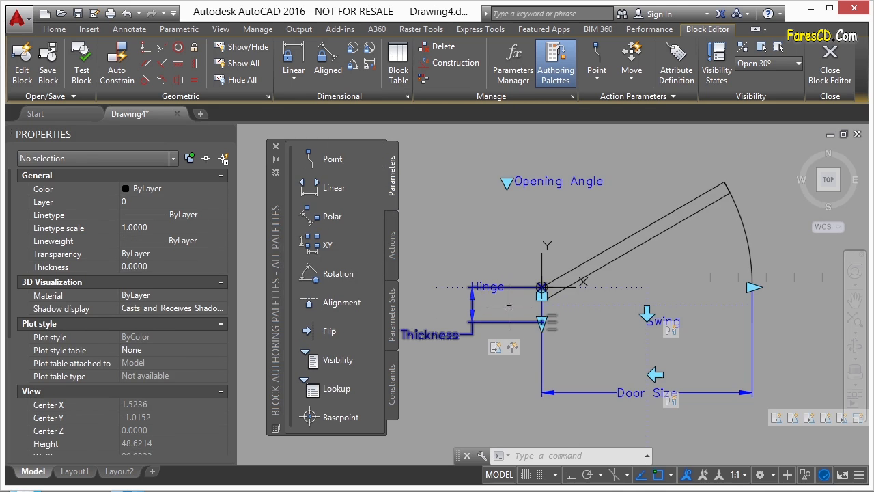
click(391, 243)
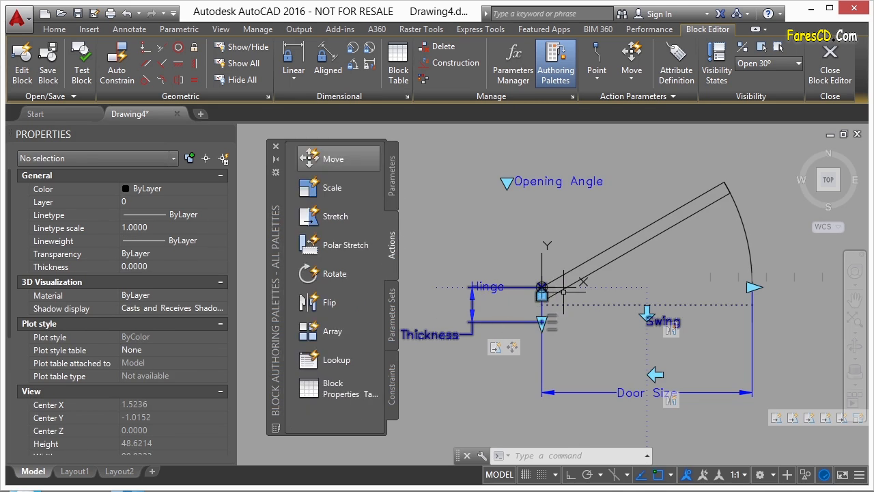
scroll(618, 238, down, 2)
click(610, 240)
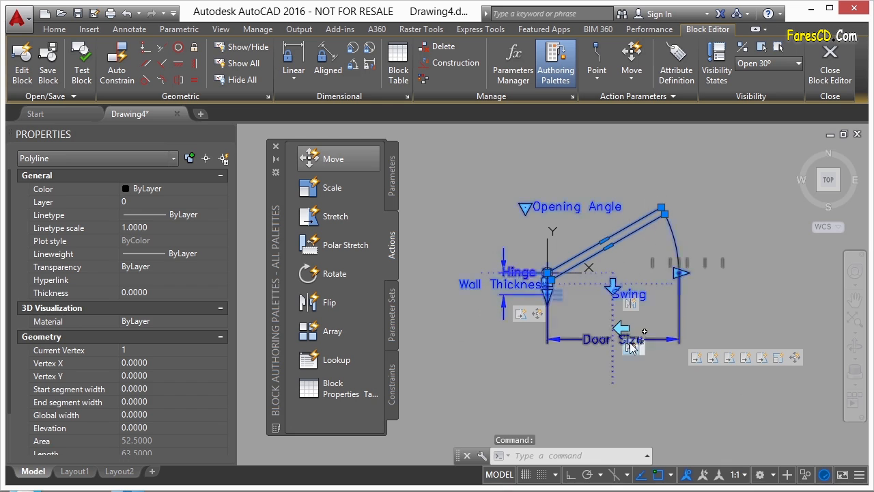
scroll(634, 335, up, 4)
scroll(581, 348, down, 4)
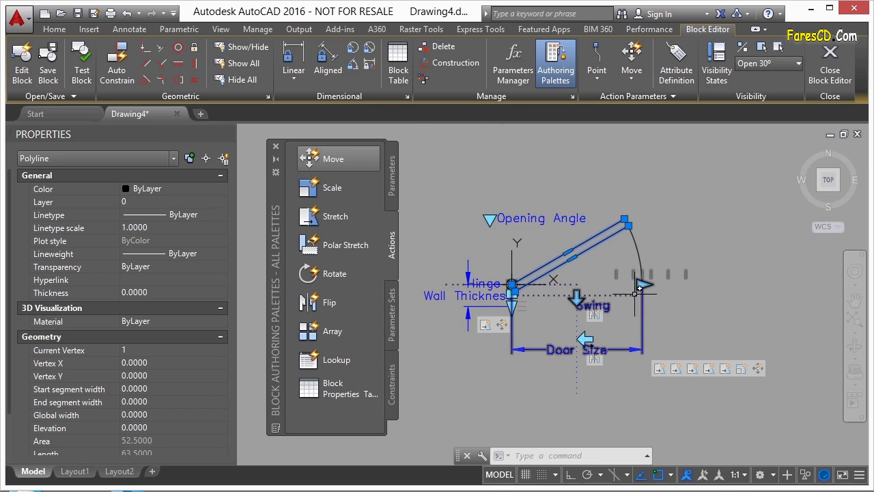
key(Escape)
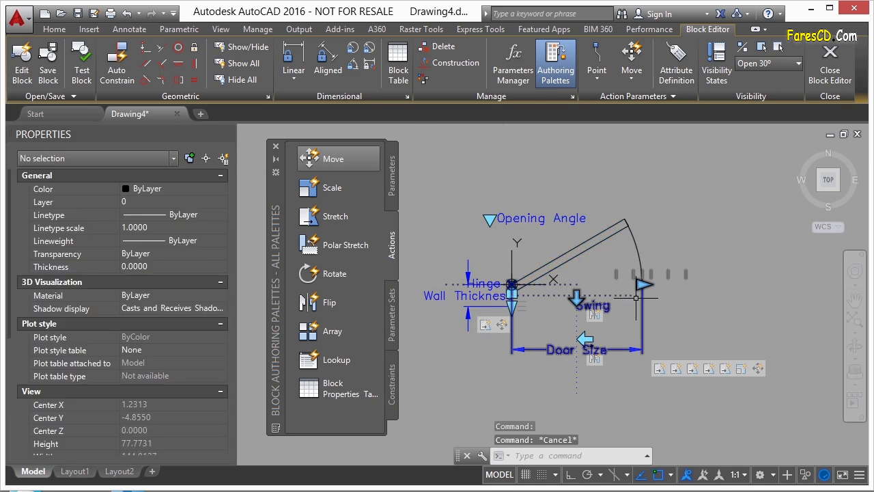